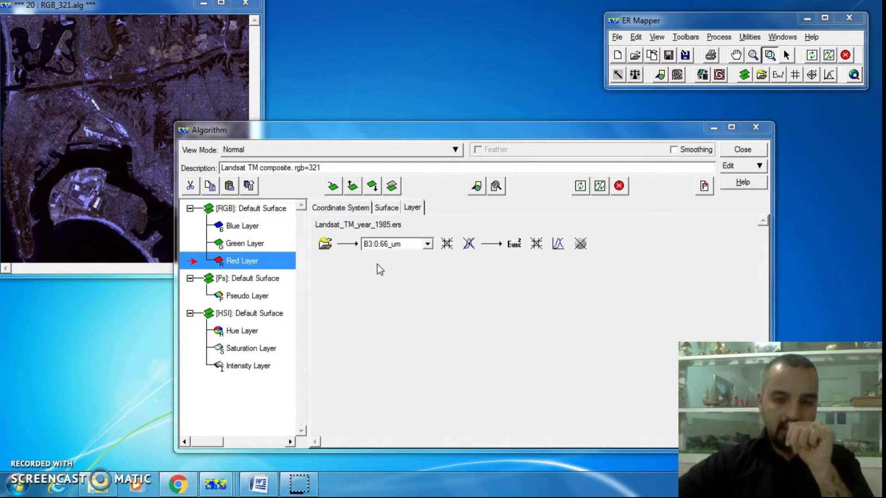
- Expand the RGB surface to show its three layers and reposition the algorithm window
left_click(287, 198)
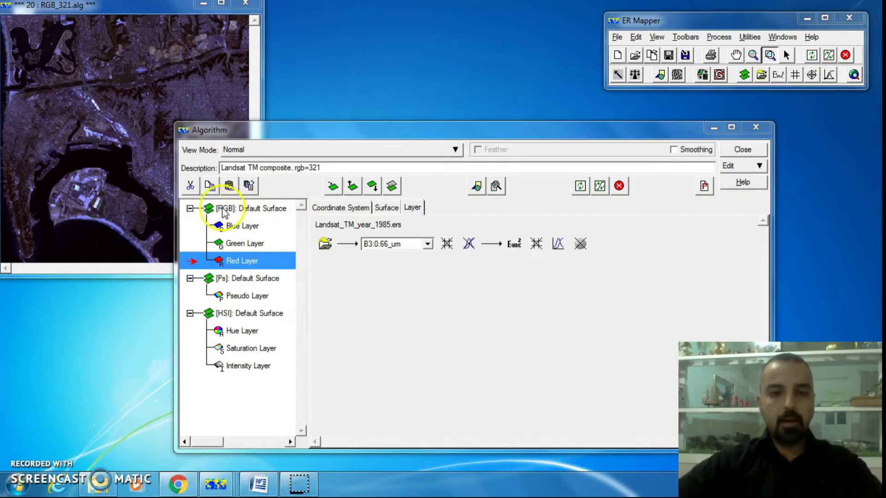
left_click(276, 208)
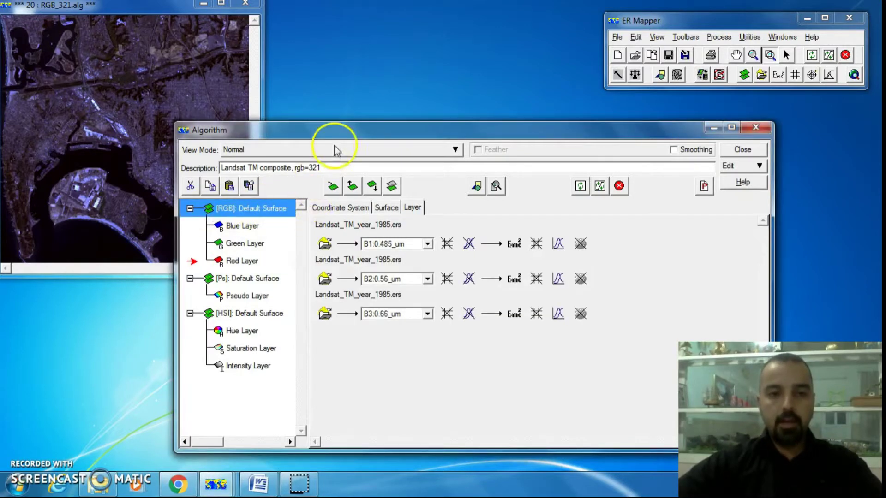
left_click_drag(335, 130, 350, 126)
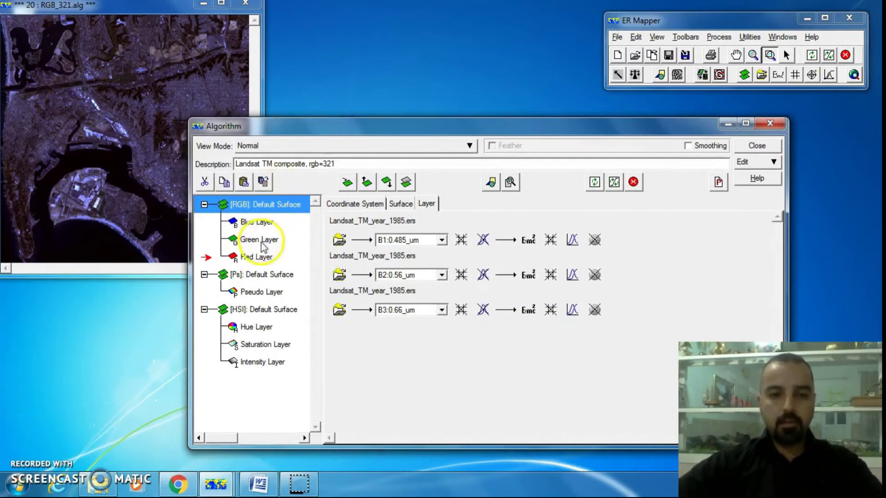
- Cut the Red and Green layers, leaving only the 1985 Blue Layer (B1:0.485_um)
left_click(264, 257)
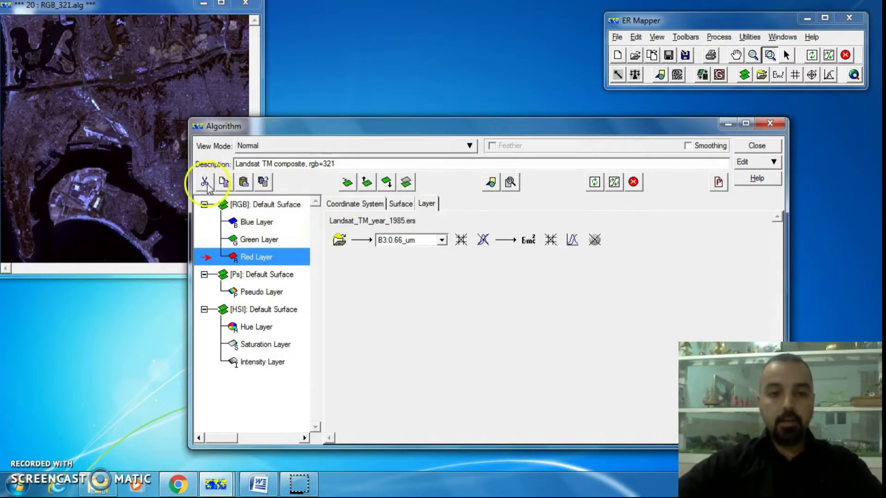
left_click(204, 183)
left_click(204, 182)
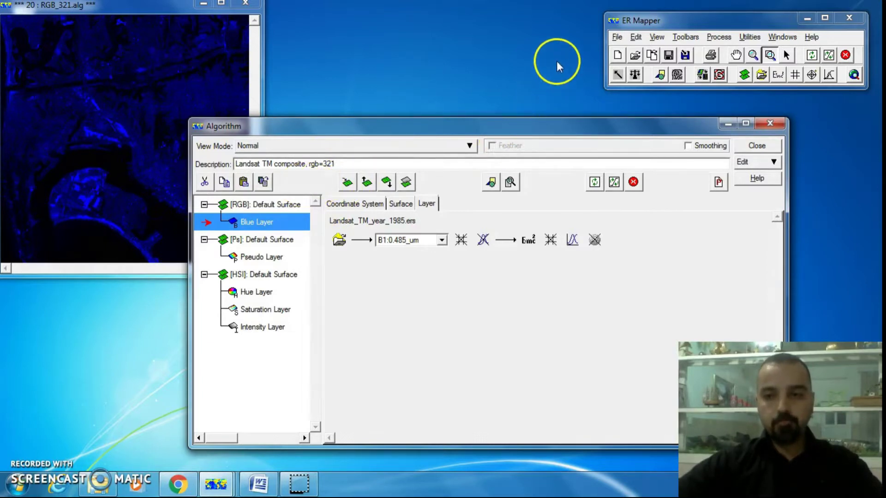
left_click(761, 166)
mouse_move(770, 177)
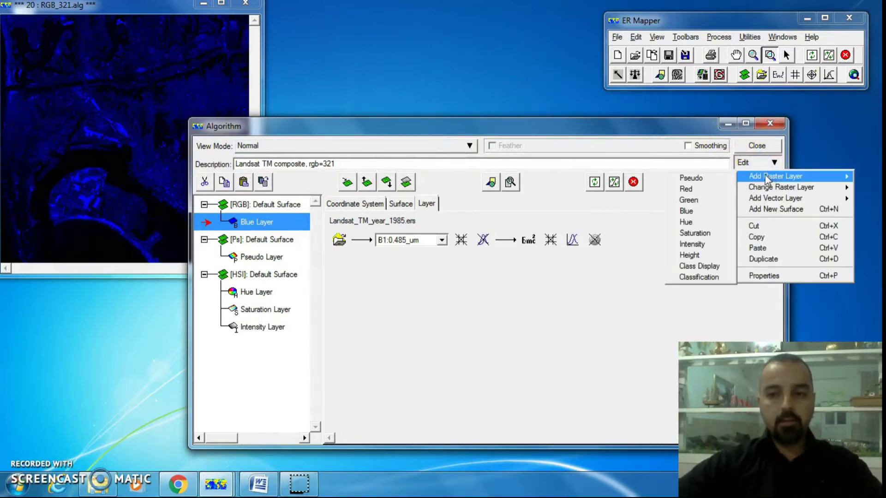
left_click(701, 190)
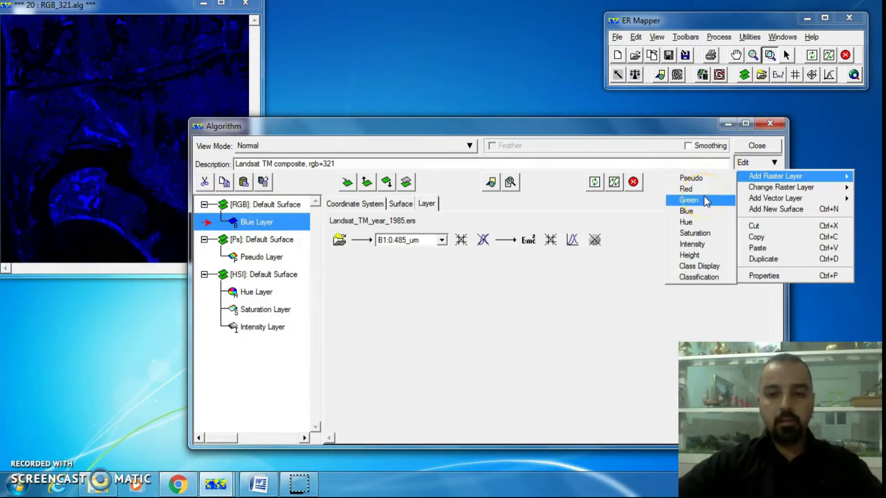
left_click(706, 202)
left_click(760, 163)
left_click(745, 170)
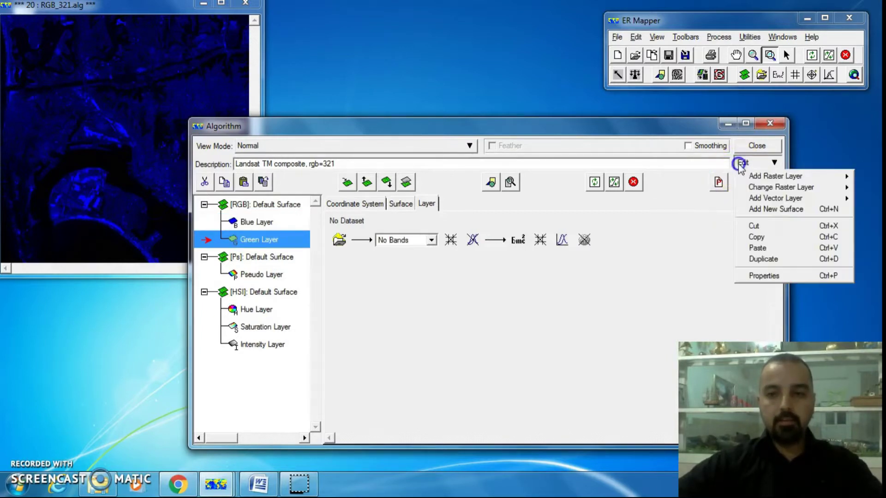
left_click(758, 188)
mouse_move(759, 176)
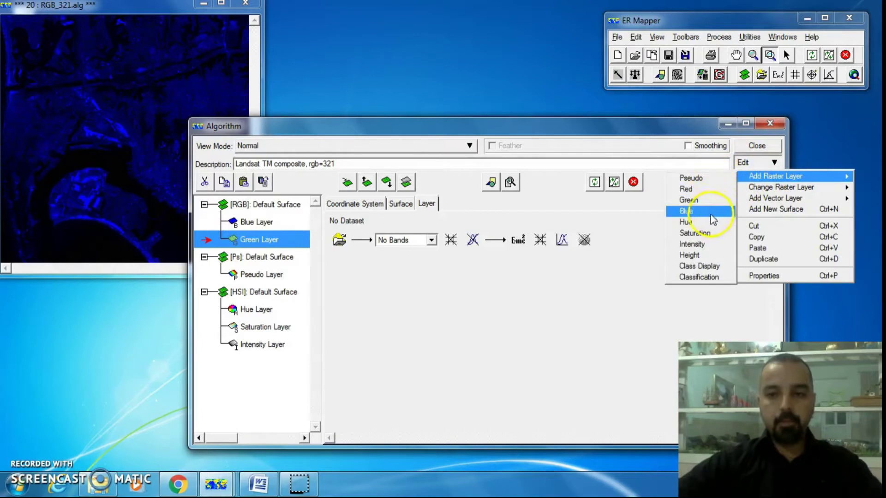
left_click(687, 189)
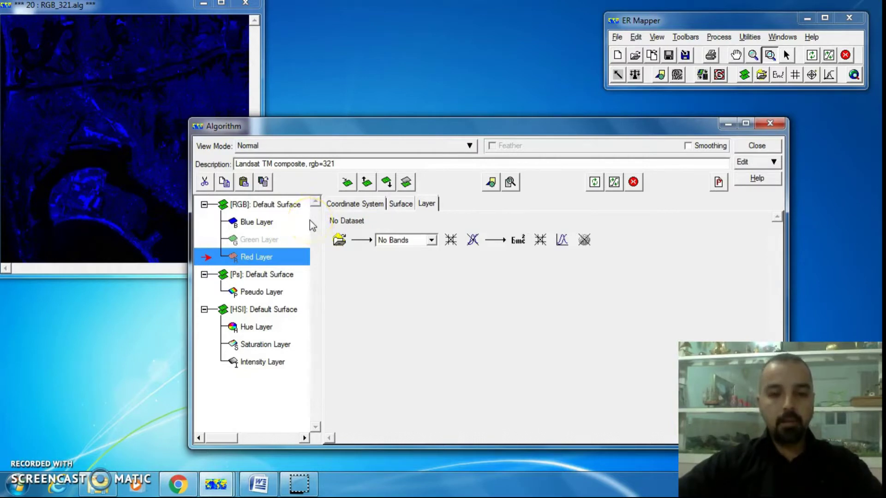
left_click(205, 182)
left_click(206, 183)
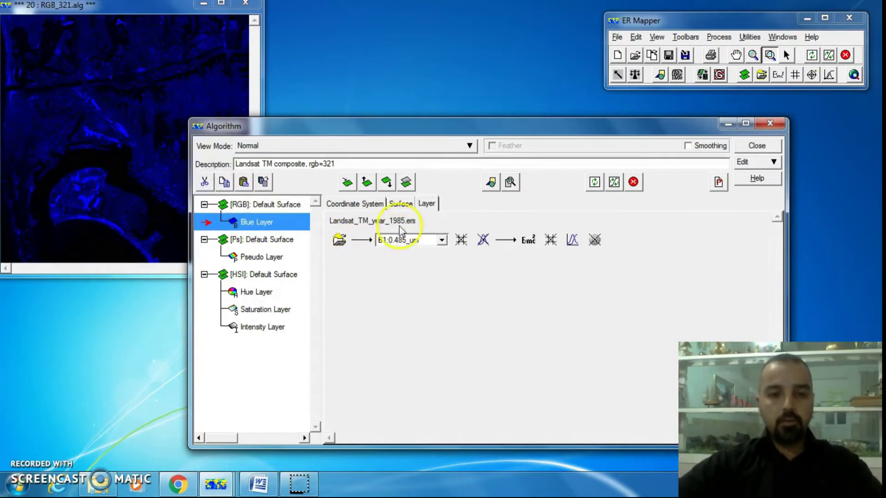
left_click(220, 205)
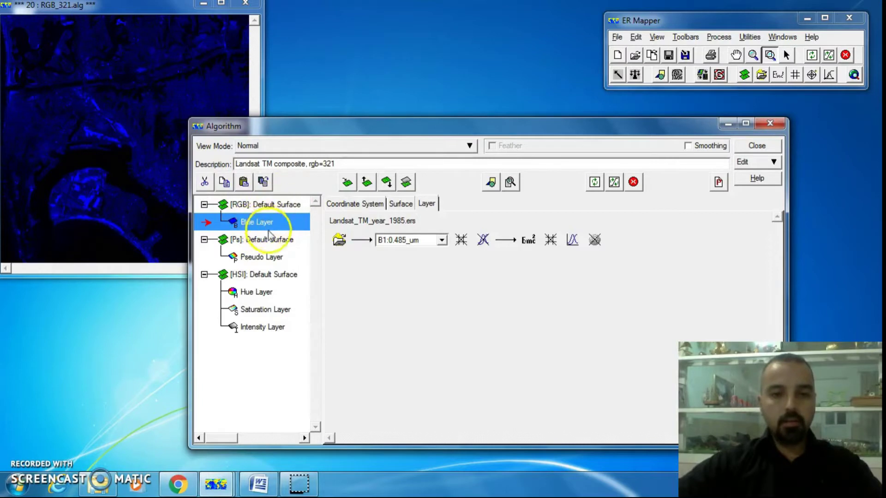
- Duplicate the Blue Layer twice to get three B1:0.485_um layers, then select the second copy
left_click(269, 183)
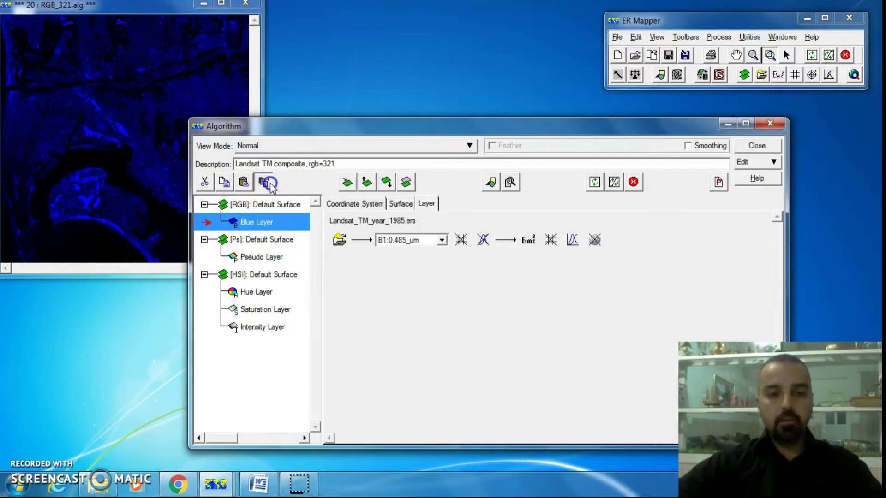
left_click(269, 183)
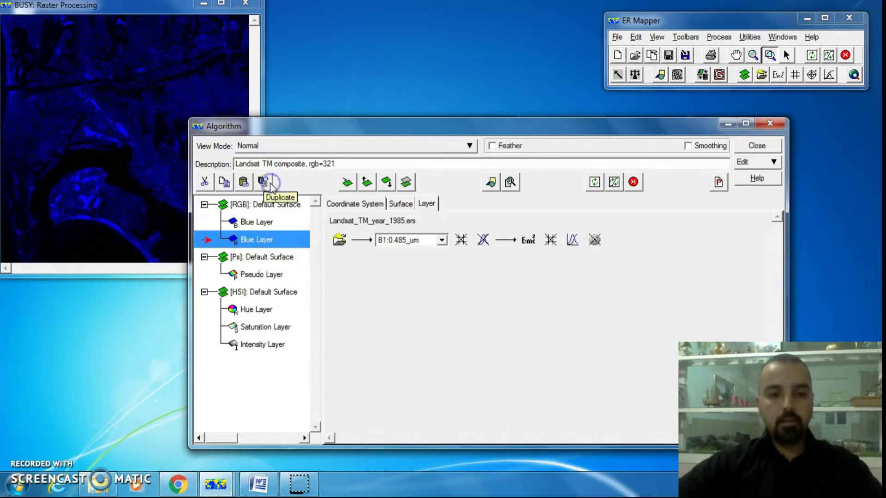
left_click(270, 184)
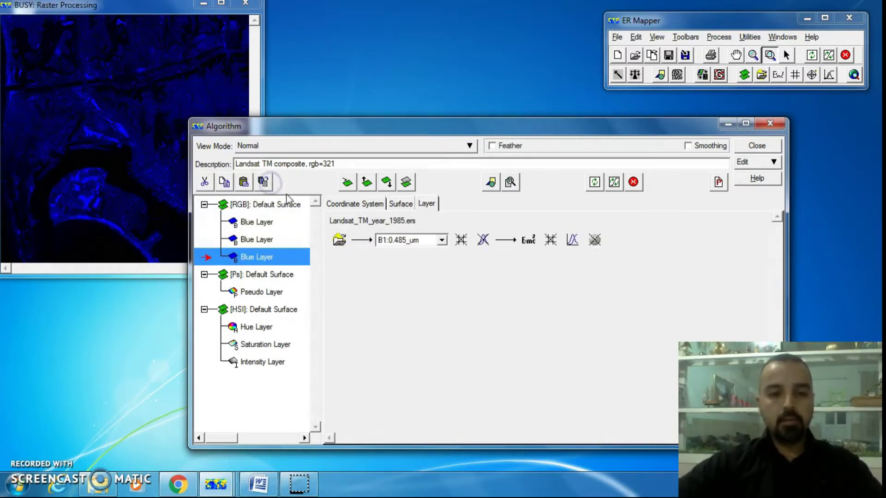
left_click(276, 239)
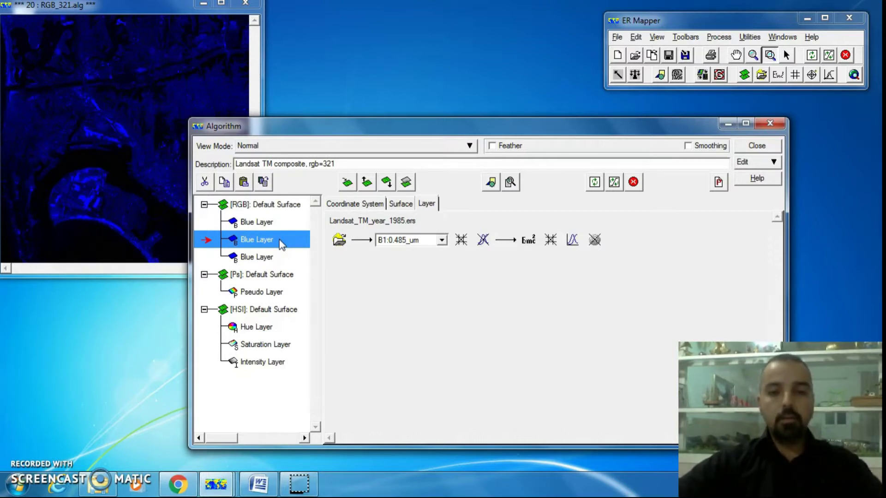
- Change the second Blue Layer to a Red Layer, turning the image magenta
right_click(281, 244)
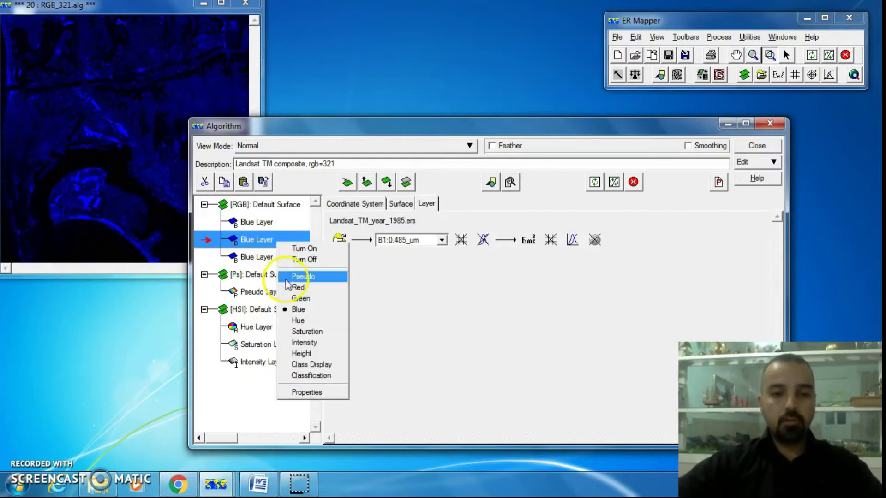
left_click(322, 288)
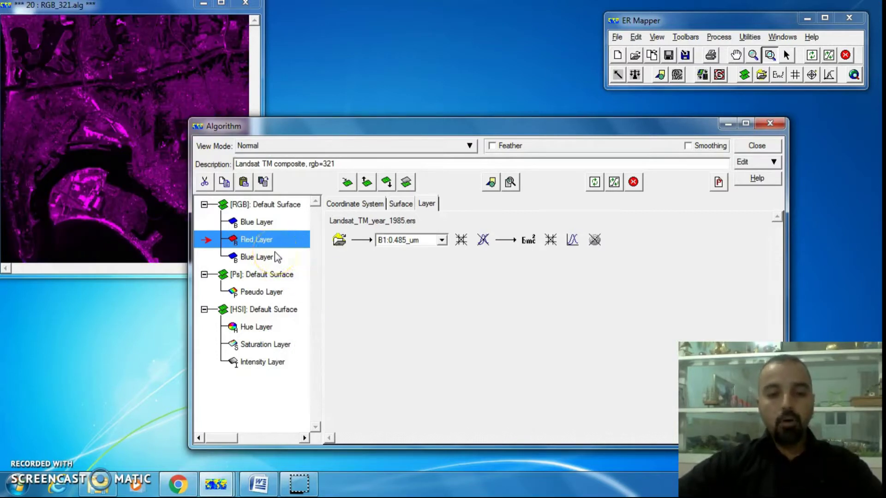
left_click(264, 271)
left_click(266, 259)
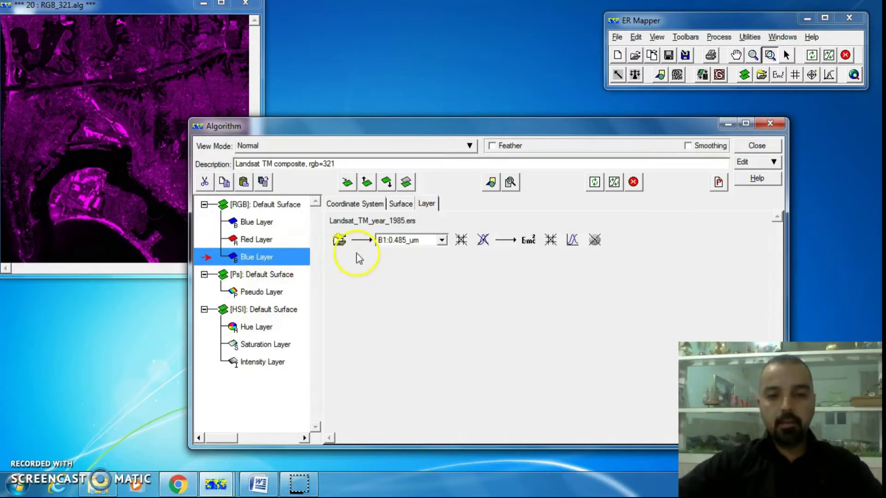
- Change the lower Blue Layer to Green via Edit > Change Raster Layer, making the image grayscale
left_click(759, 162)
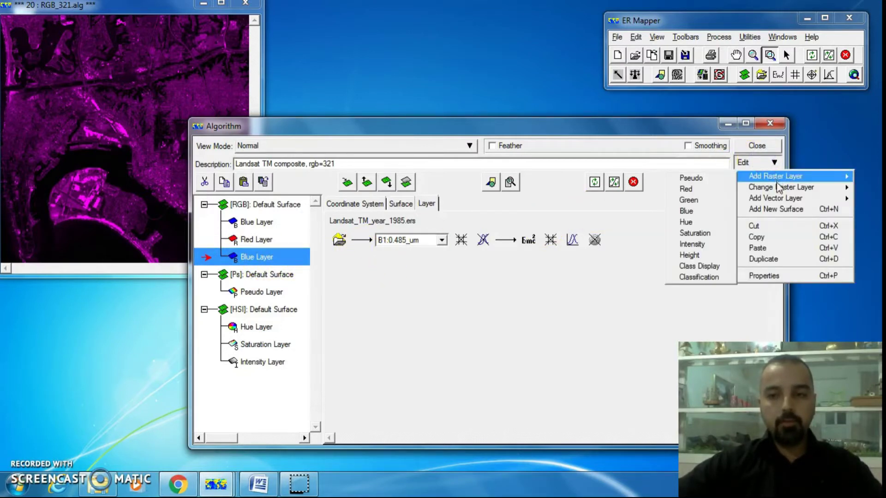
mouse_move(780, 190)
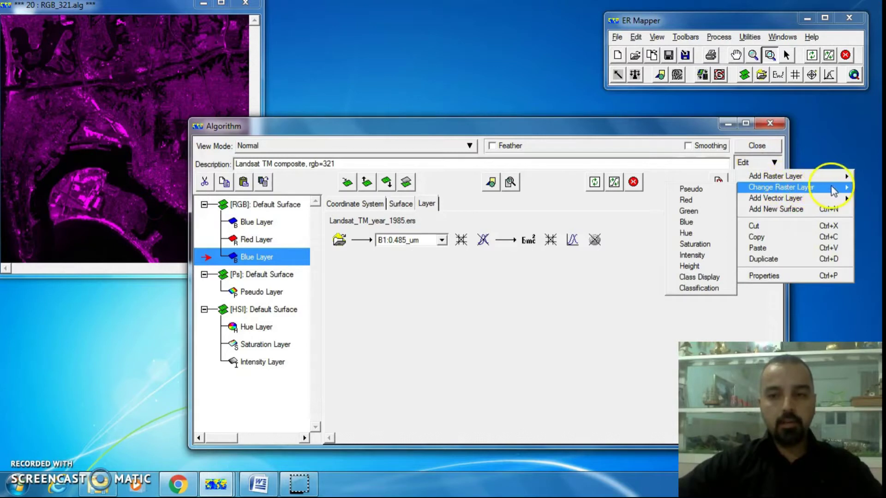
left_click(709, 213)
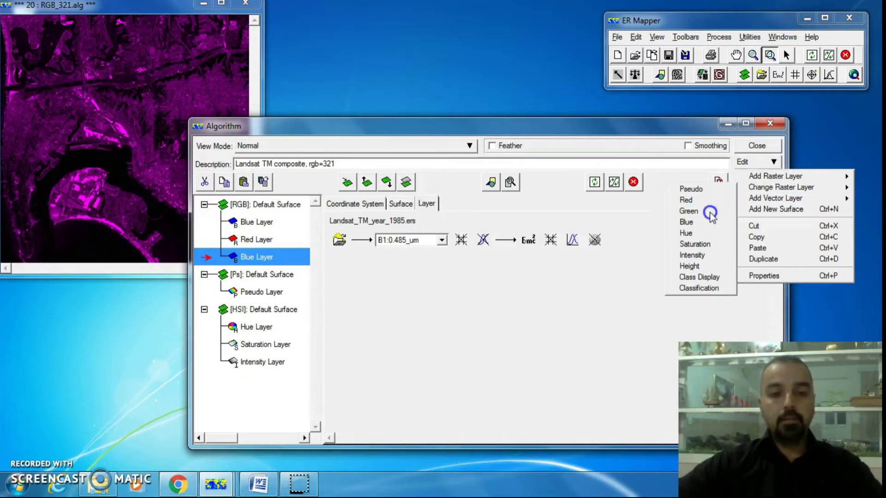
left_click(743, 163)
left_click(779, 188)
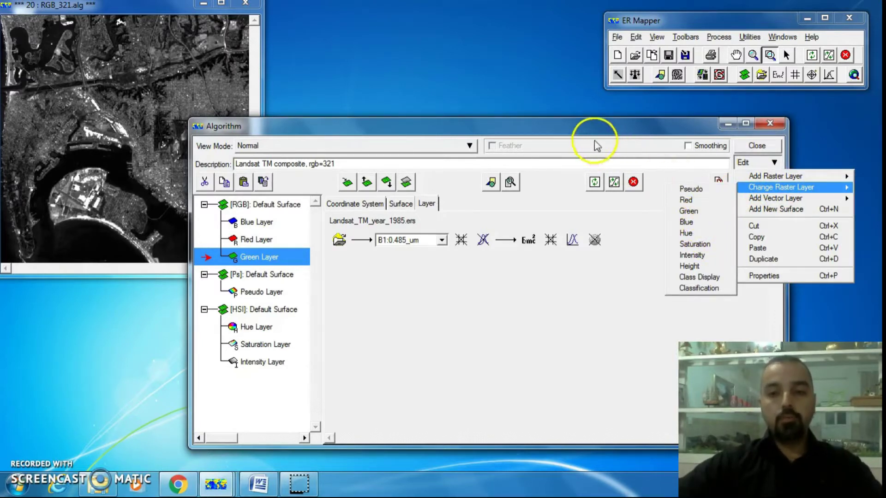
left_click(576, 134)
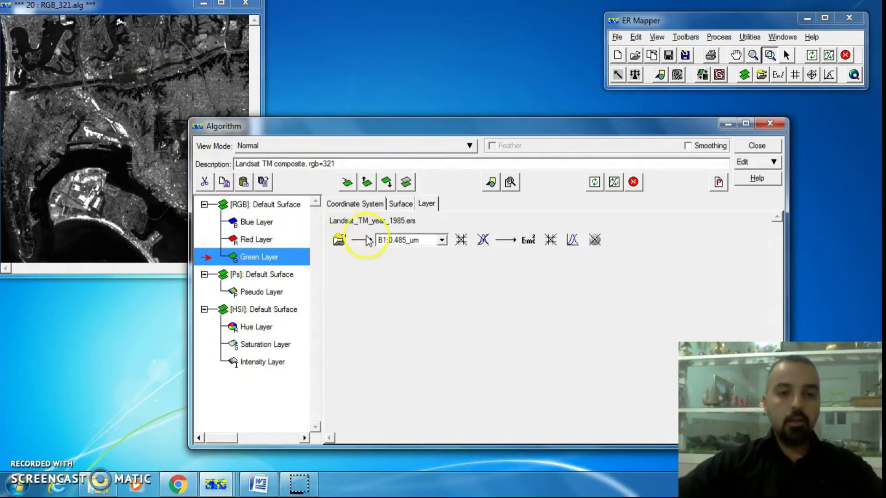
left_click(267, 227)
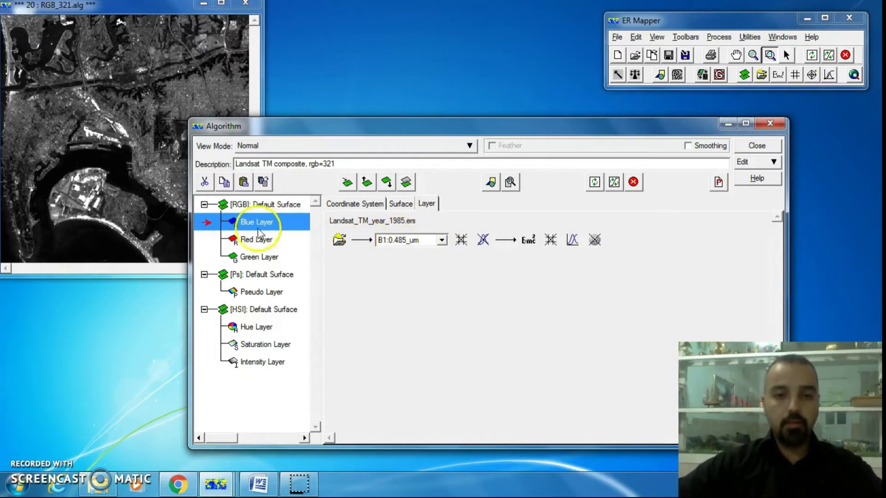
- Assign band B3:0.66_um to the Red Layer and B2:0.56_um to the Green Layer
left_click(243, 241)
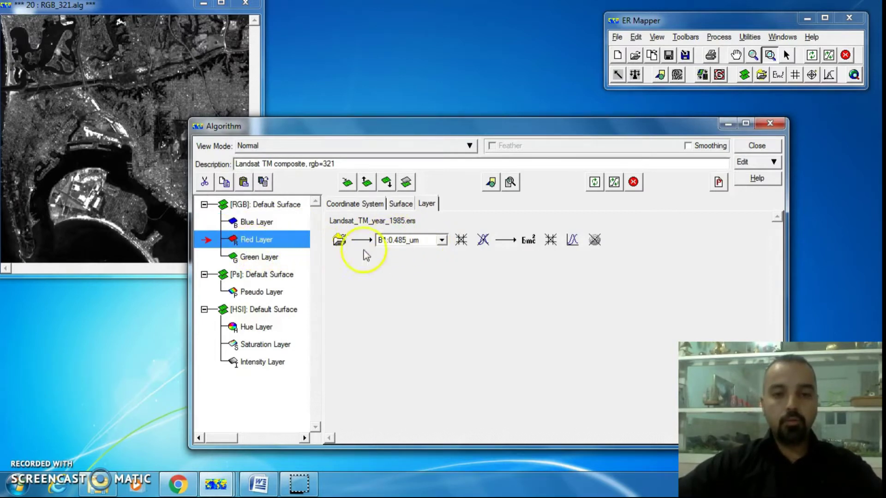
left_click(401, 244)
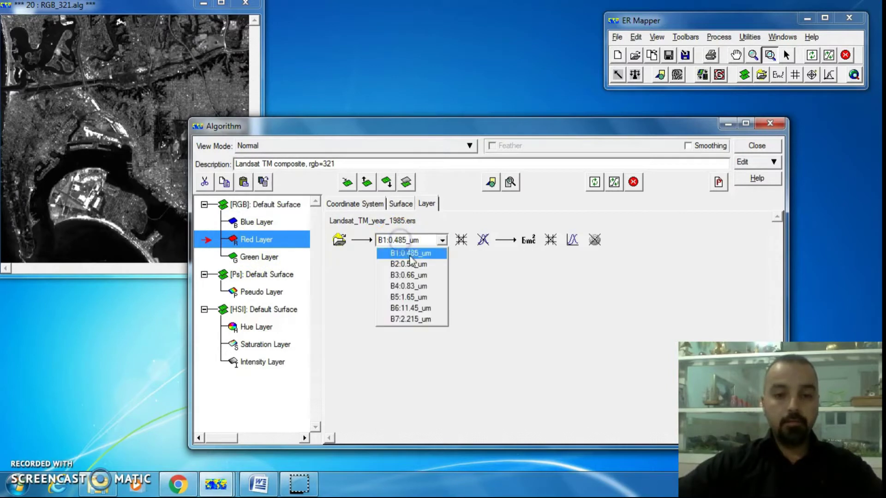
left_click(415, 274)
left_click(260, 257)
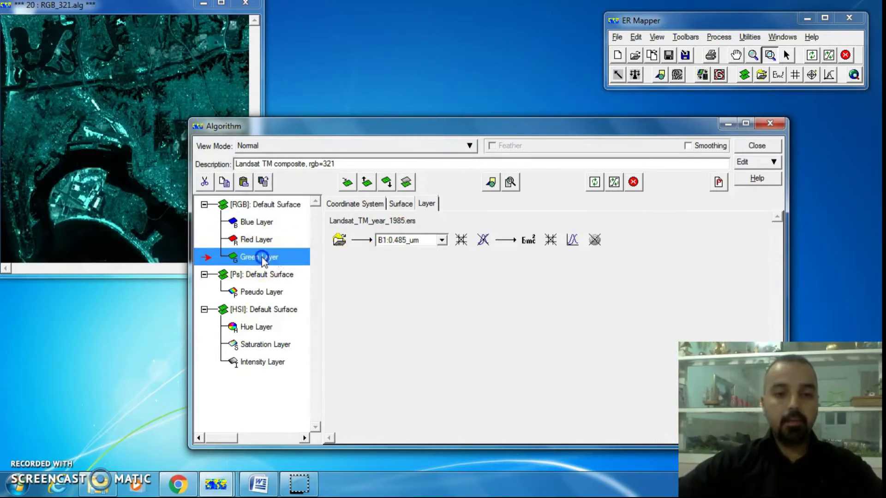
left_click(406, 241)
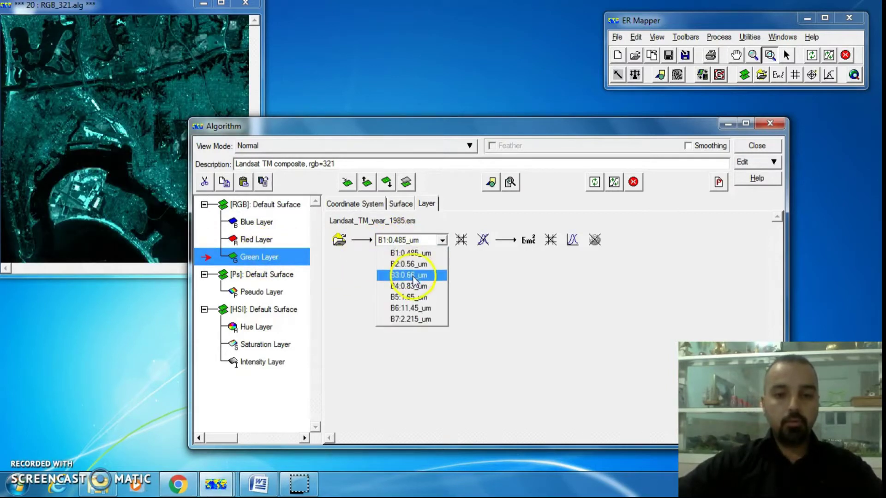
left_click(409, 263)
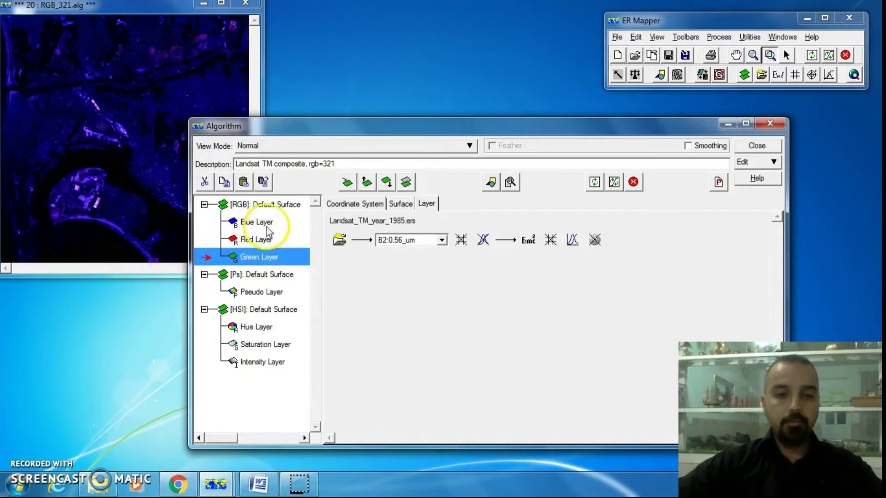
- Move the Red and Green Layers up so the order reads Red, Green, Blue
left_click(263, 240)
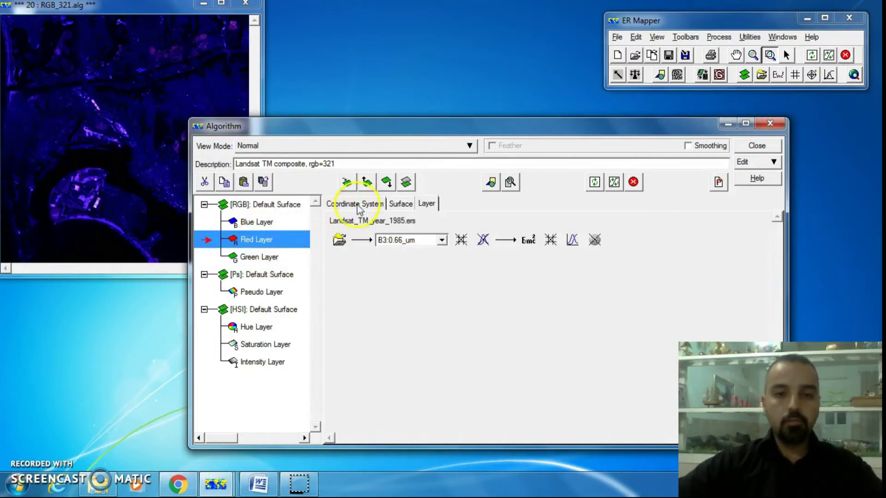
left_click(366, 182)
left_click(270, 257)
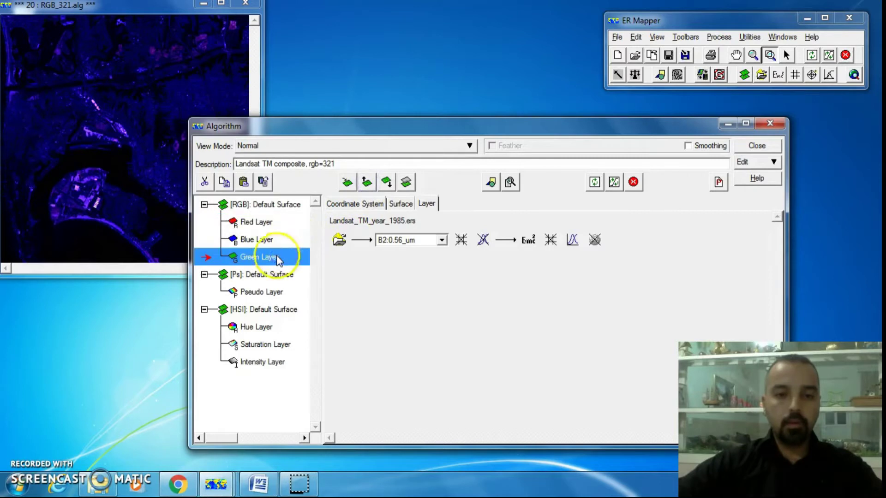
left_click(366, 183)
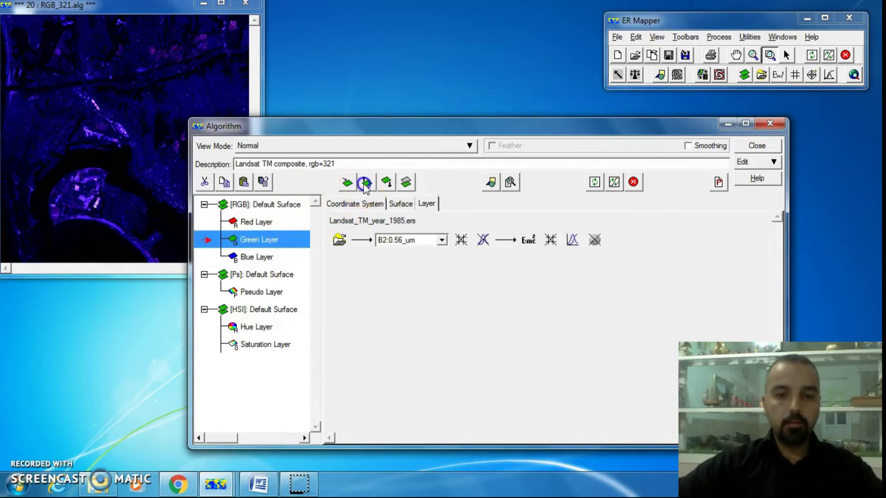
- Check each layer's band by selecting the Red, Green and Blue Layers in turn
left_click(249, 220)
left_click(263, 242)
left_click(265, 273)
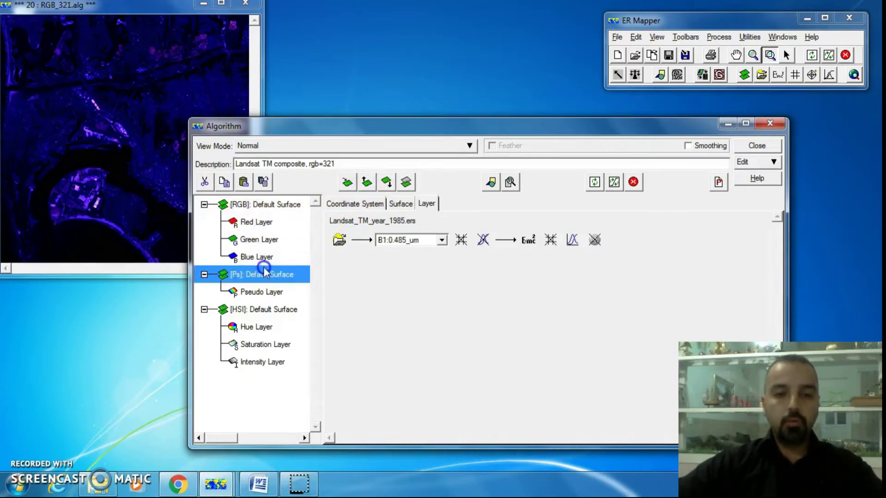
left_click(262, 257)
left_click(303, 255)
left_click(263, 223)
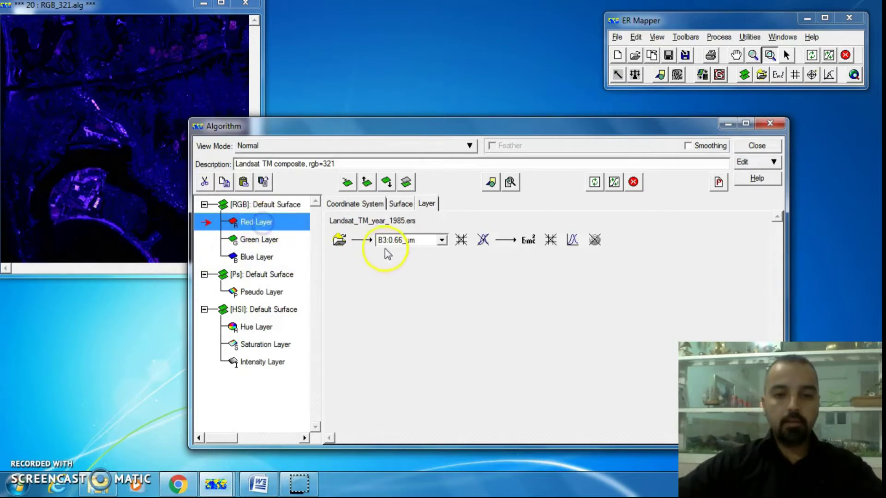
left_click(286, 238)
left_click(283, 257)
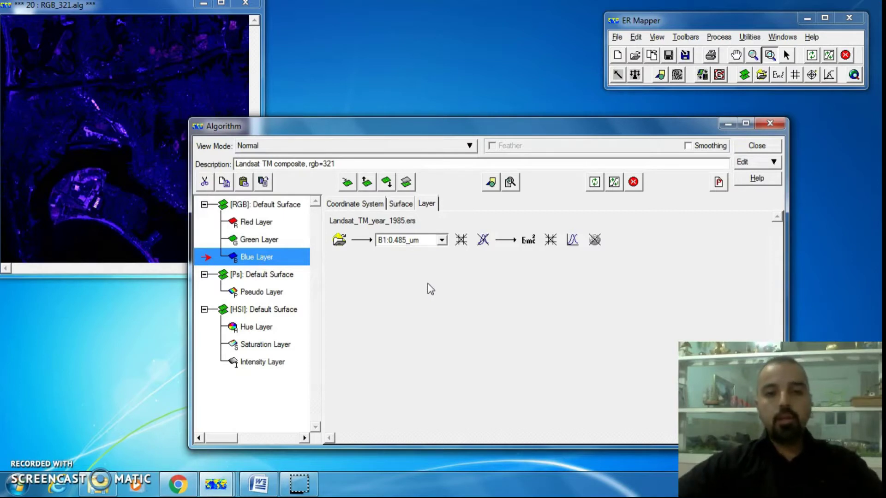
left_click(318, 243)
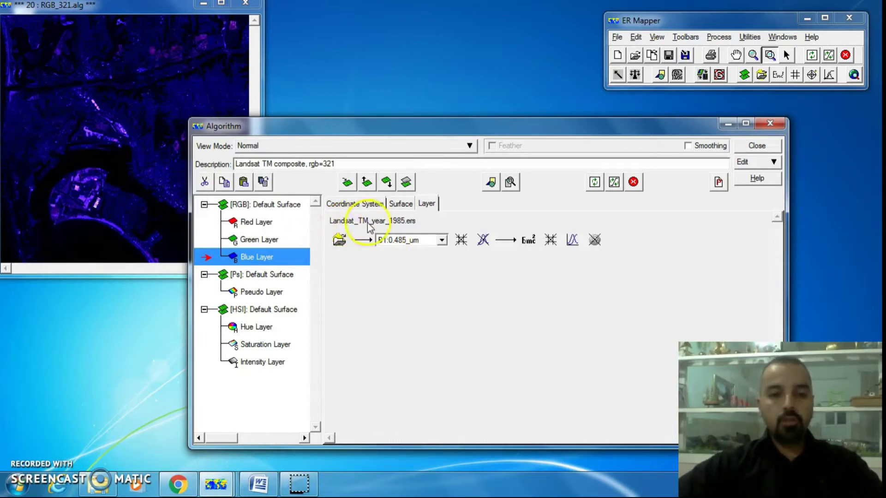
left_click(283, 242)
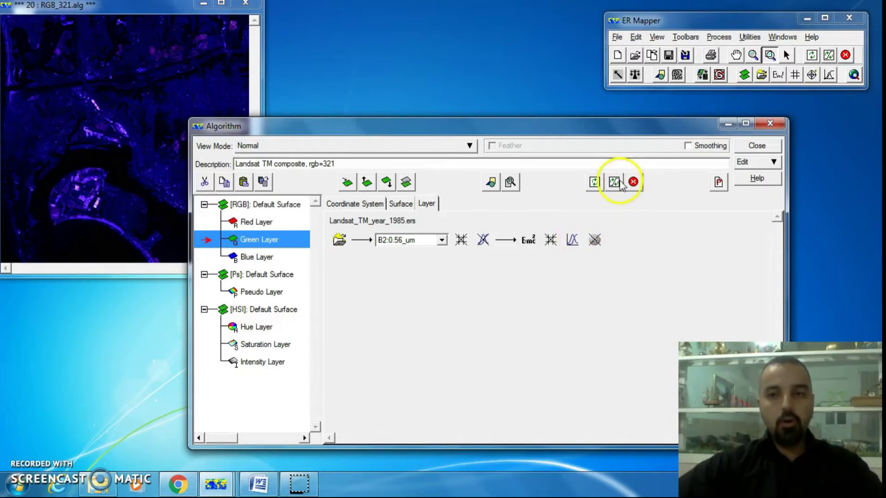
- Open and close the Toolbars list, then shift the main ER Mapper window left
left_click(601, 133)
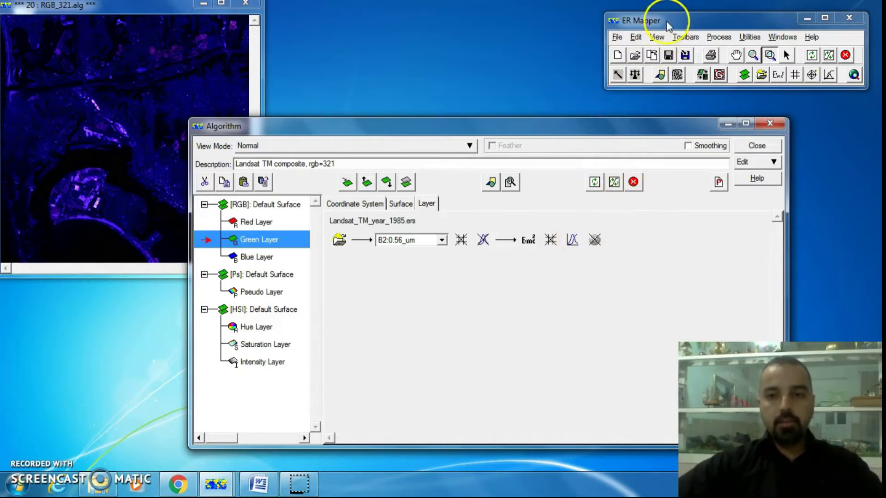
left_click(686, 37)
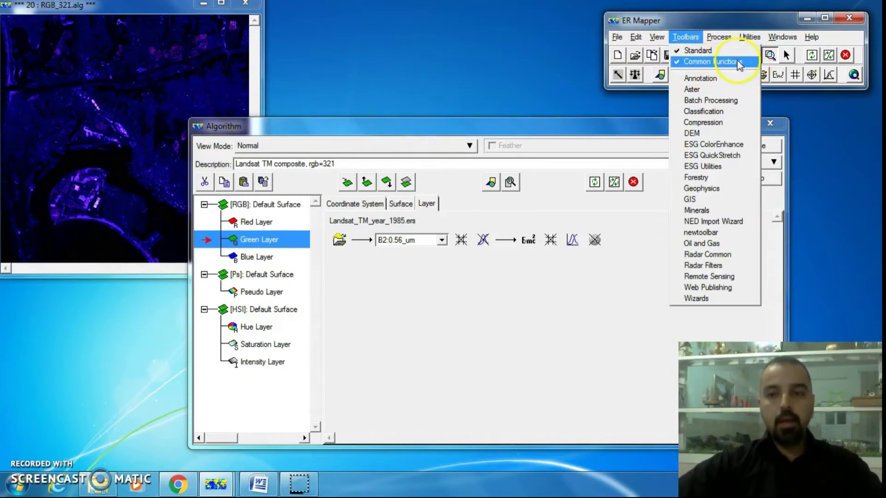
left_click(729, 20)
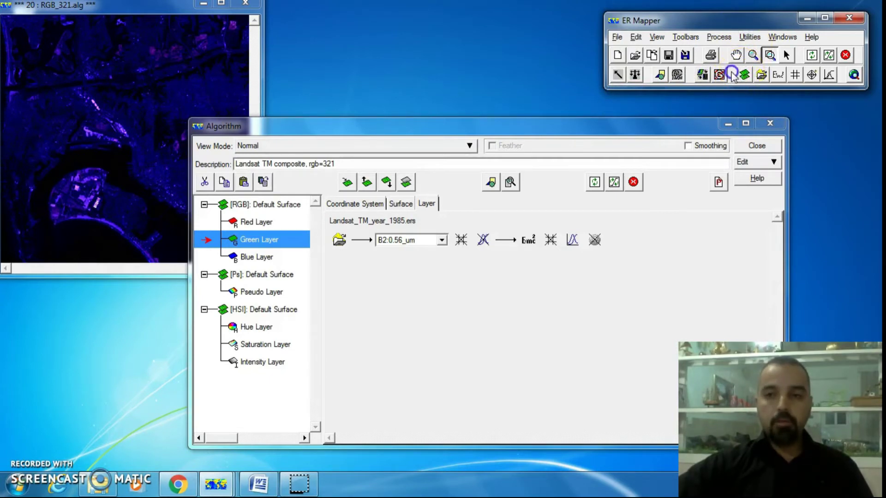
left_click_drag(731, 19, 674, 16)
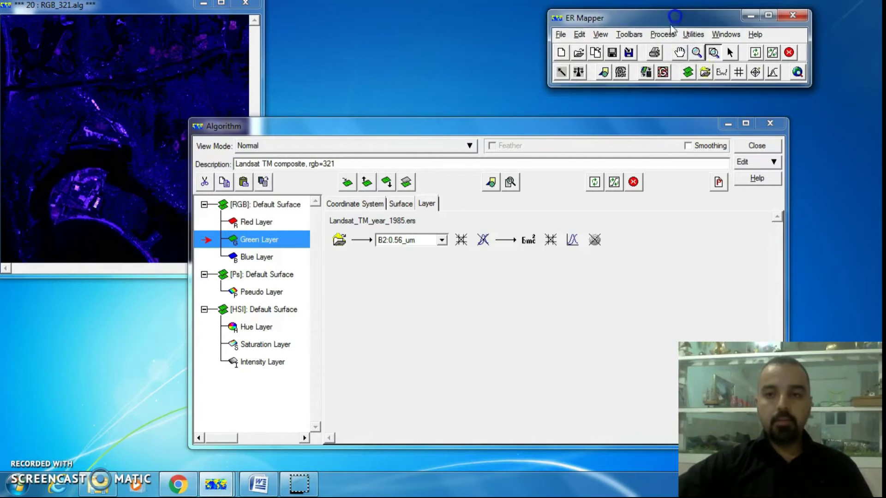
- Open the Green Layer's Transform window, showing its histogram and 19–231 input limits
left_click(693, 78)
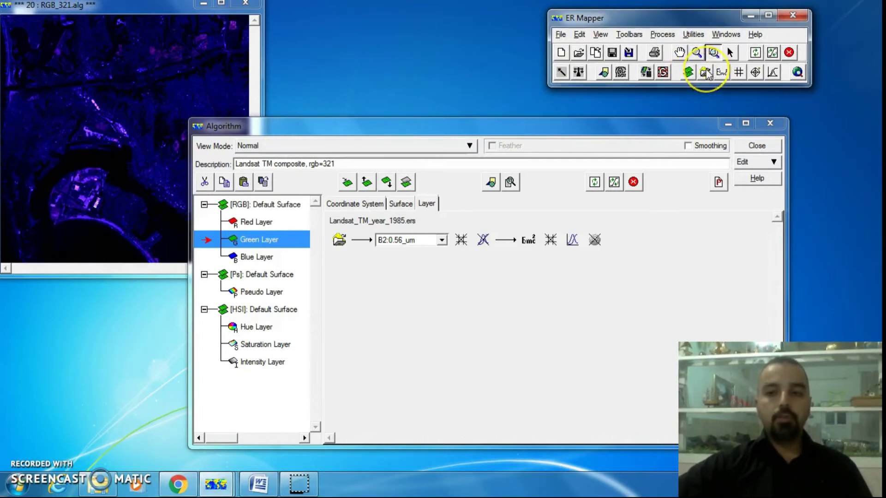
left_click(772, 74)
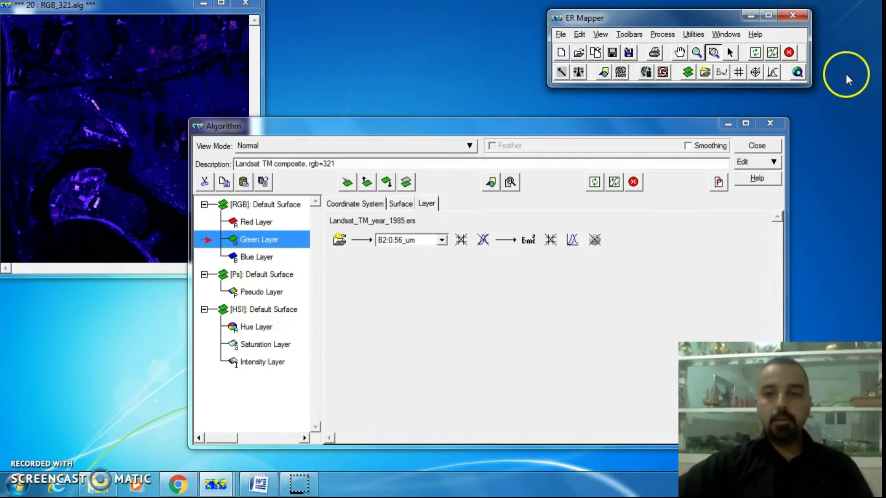
left_click(773, 73)
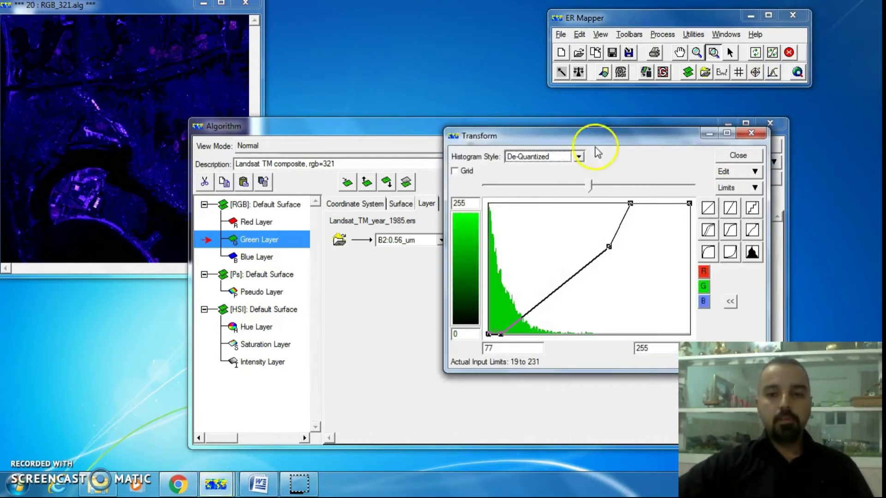
- Reposition the Transform window to uncover the layer list and open the input Limits options
left_click_drag(606, 146, 342, 207)
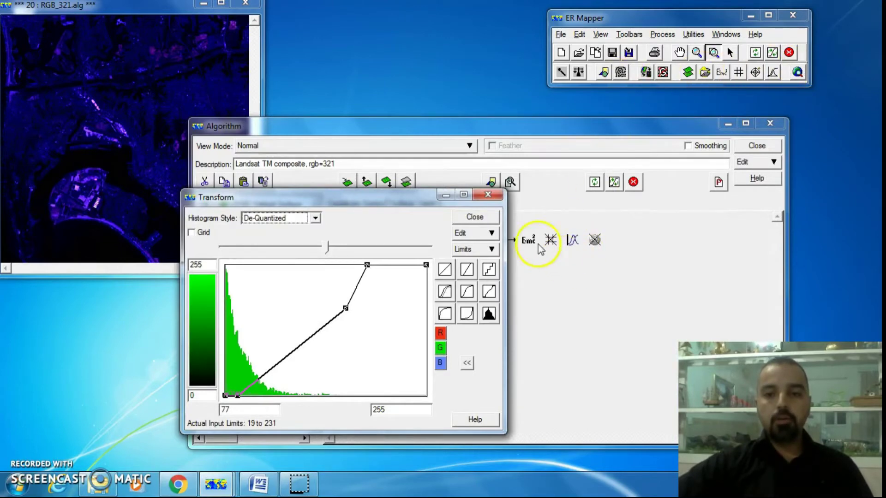
left_click_drag(361, 197, 526, 142)
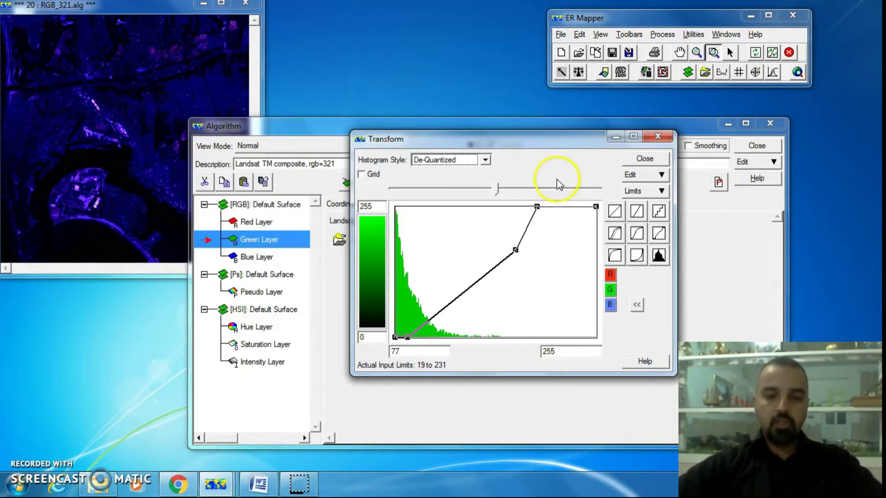
left_click_drag(519, 141, 518, 132)
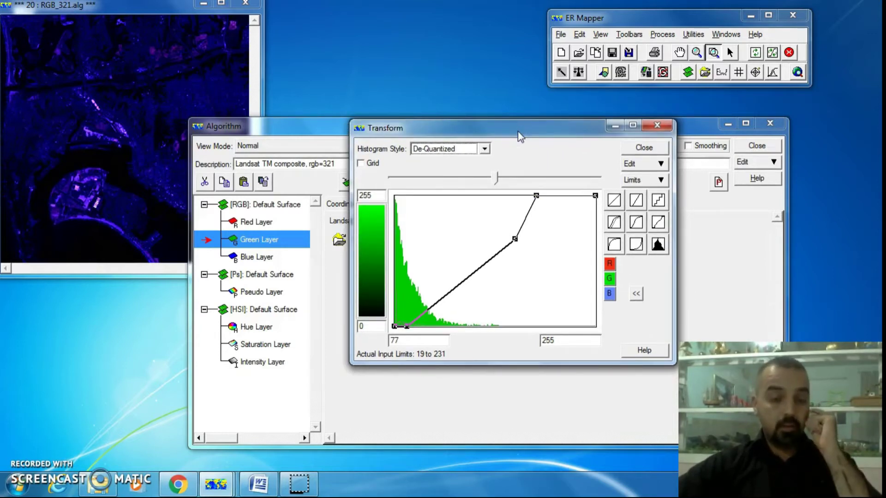
left_click(661, 181)
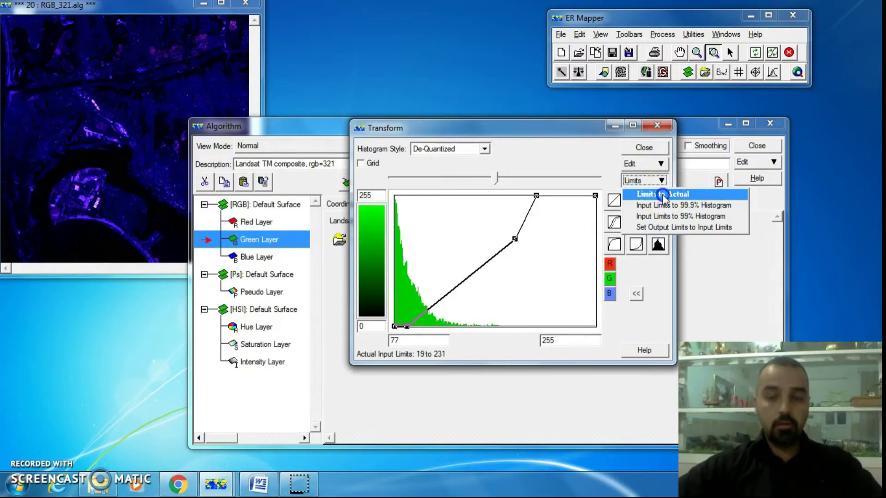
- Apply Limits to Actual on the Green, then the Red Layer, giving red inputs 14 to 255
left_click(662, 195)
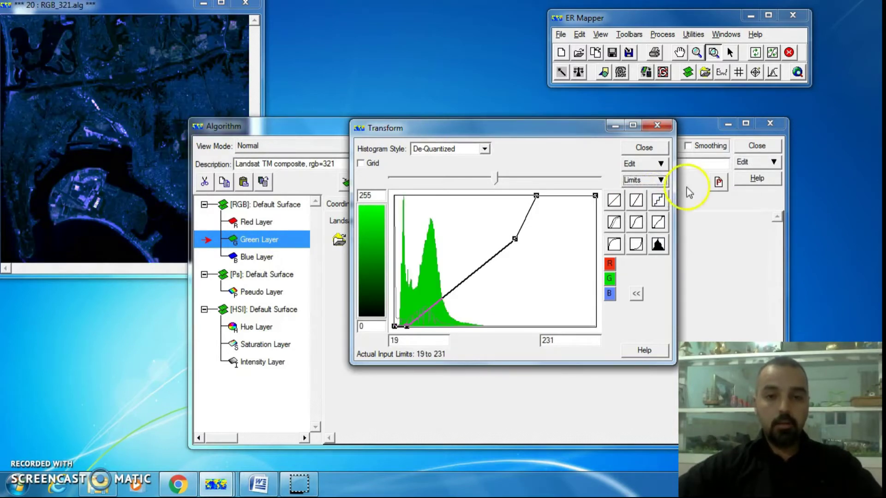
left_click(609, 264)
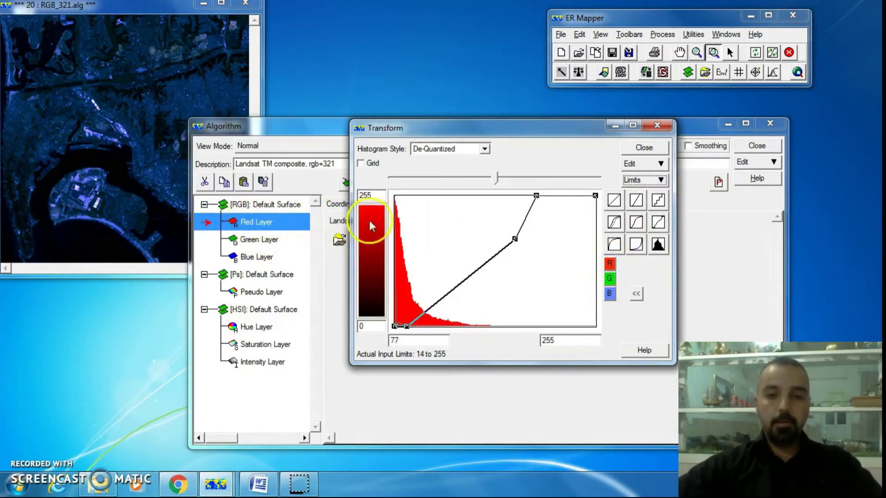
left_click(611, 265)
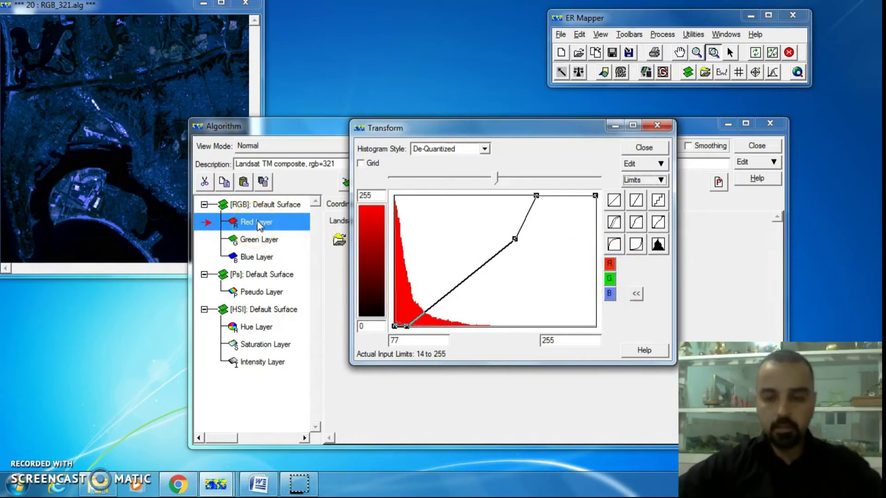
left_click_drag(582, 129, 597, 107)
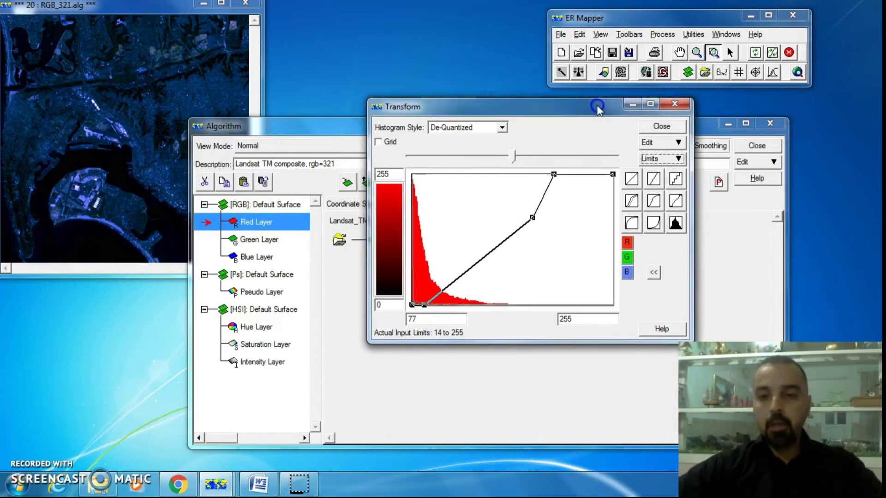
left_click(666, 157)
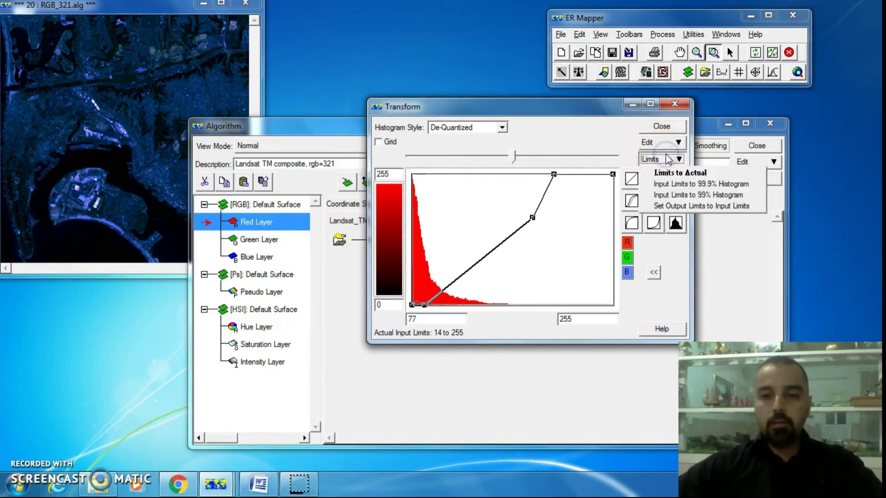
left_click(679, 173)
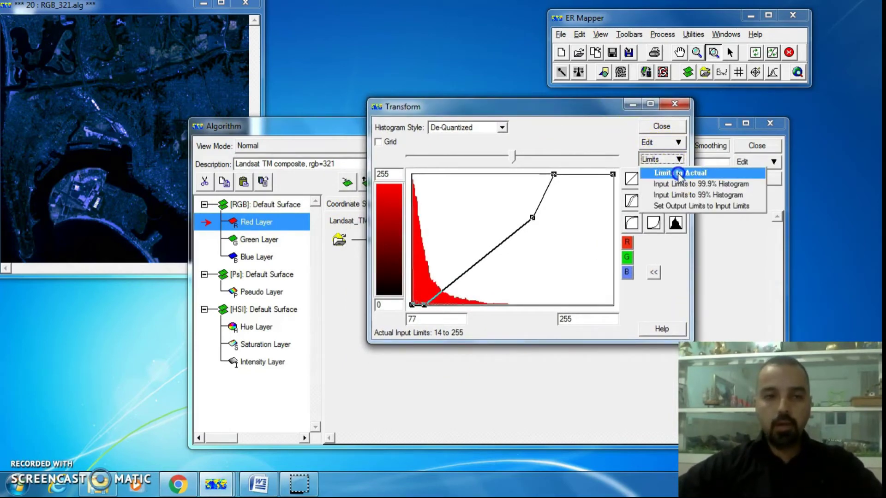
left_click(676, 179)
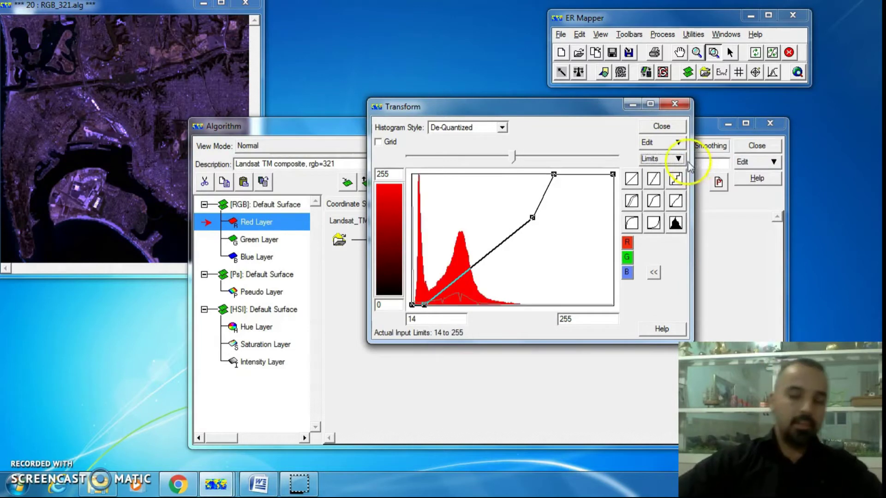
- Try a clipped stretch on the Red Layer, then reset it to a default linear transform
left_click(587, 178)
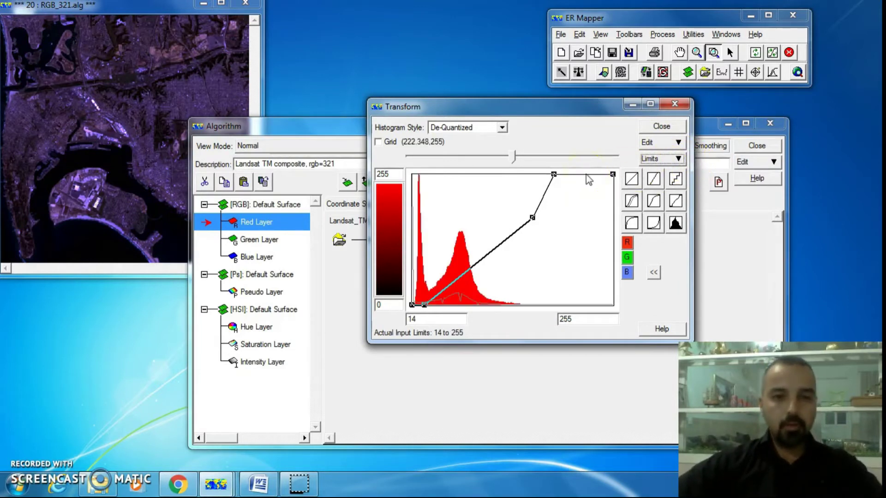
left_click_drag(588, 186, 603, 228)
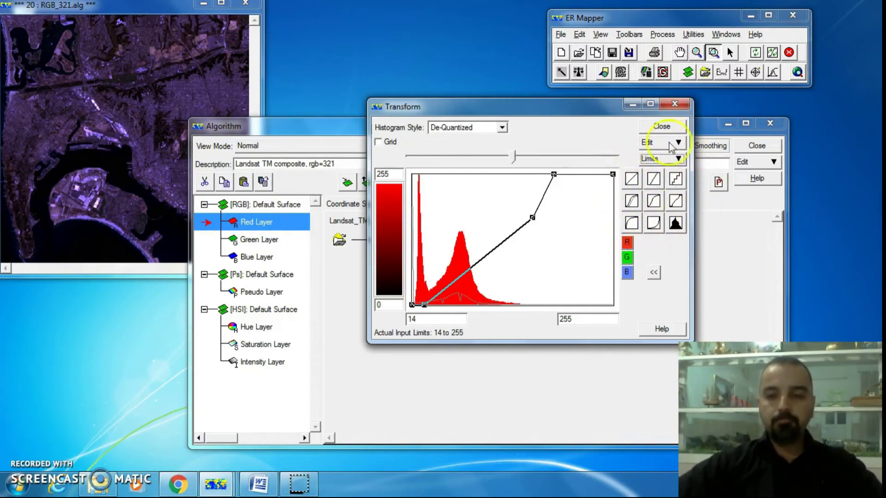
left_click(656, 178)
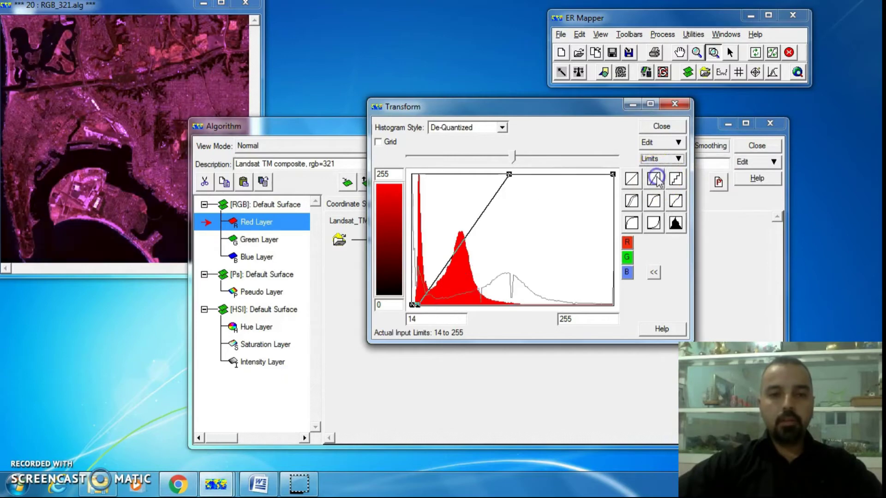
left_click(631, 179)
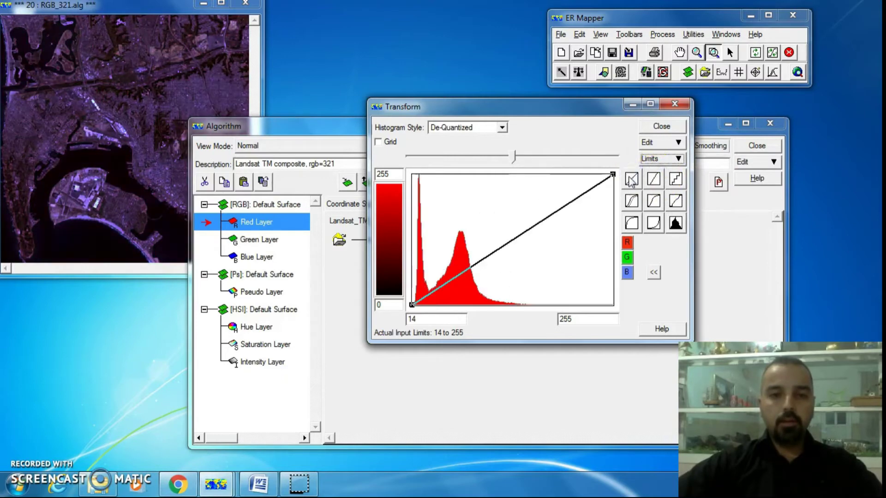
- Try clipped and default linear stretches on the Green Layer, then a clipped stretch on Red
left_click(627, 257)
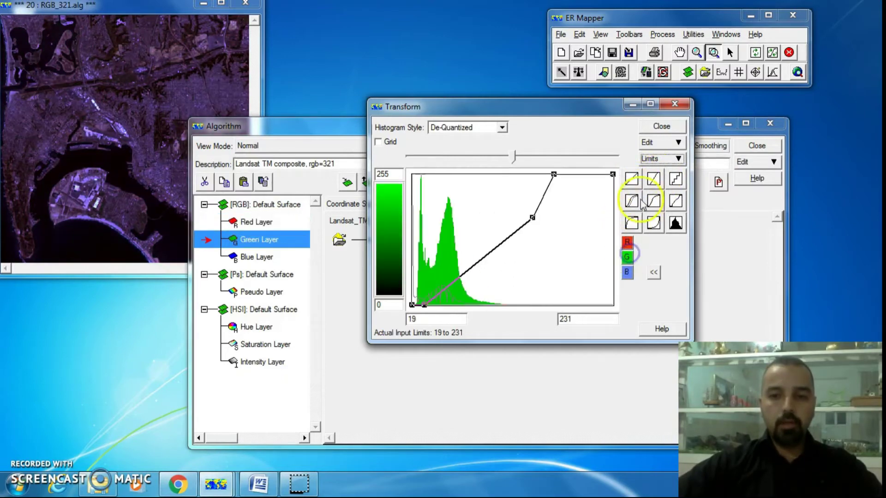
left_click(632, 179)
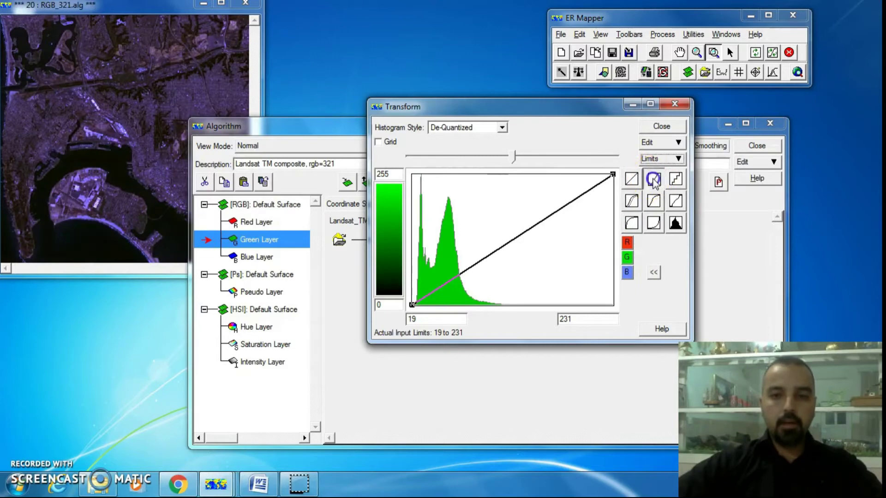
left_click(654, 180)
left_click(630, 181)
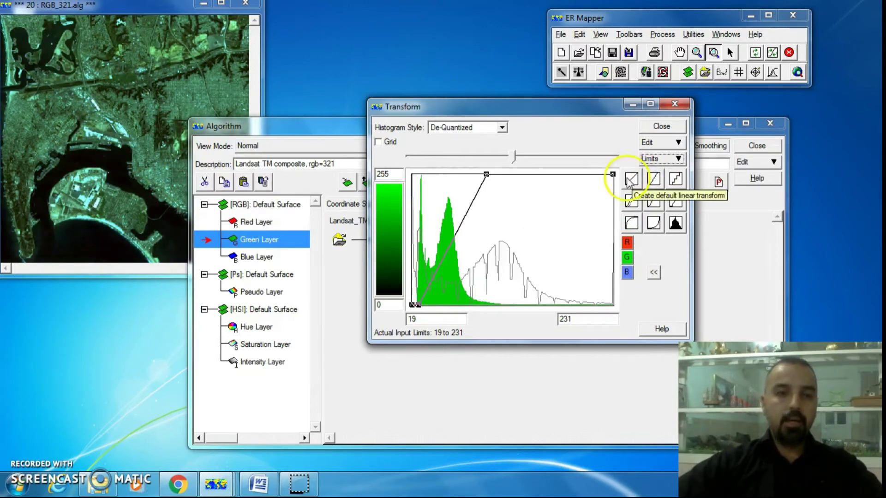
left_click(627, 243)
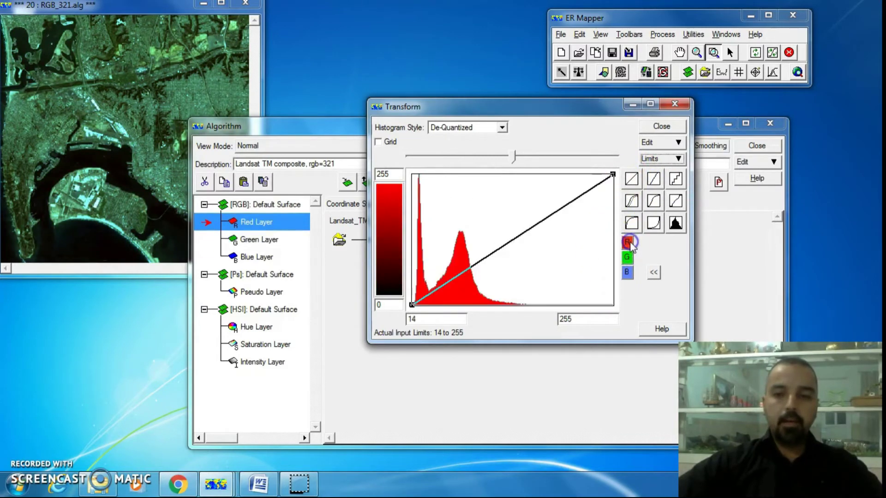
left_click(652, 179)
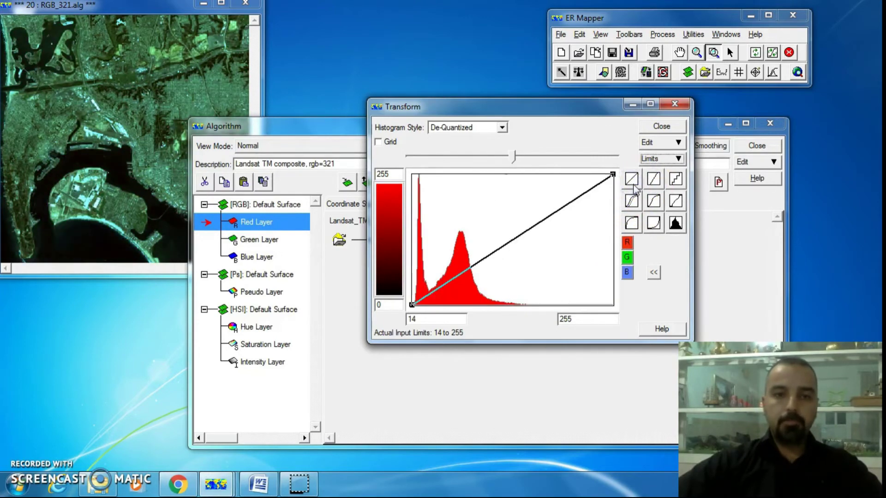
- Reset the Red curve to a full linear ramp and close the Transform editor
left_click(614, 192)
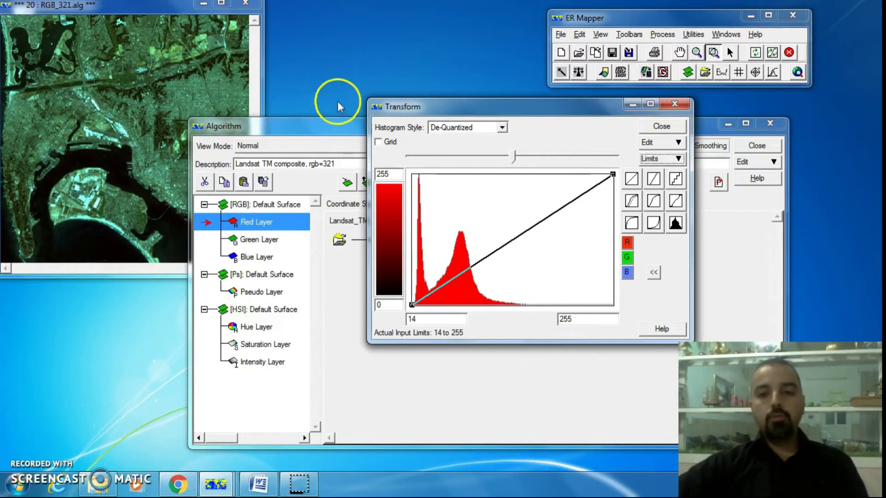
left_click(661, 126)
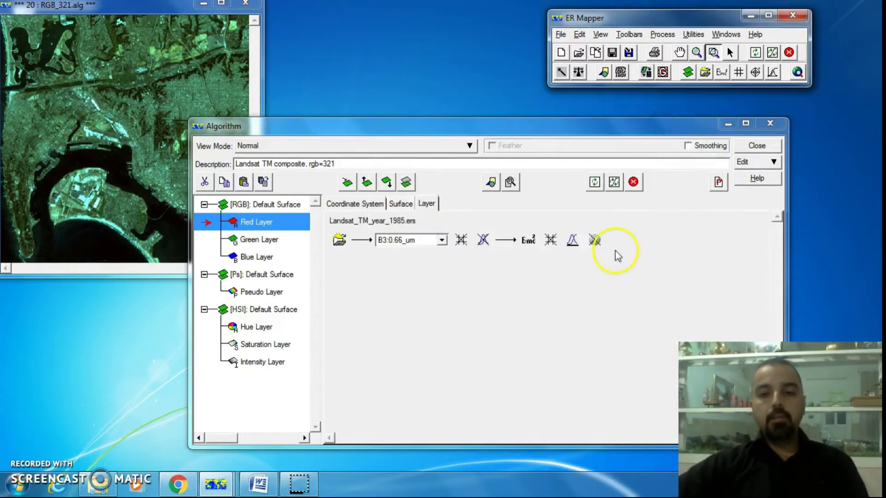
- Apply an auto-clipped linear stretch to the Red layer's transform to brighten it
left_click(573, 248)
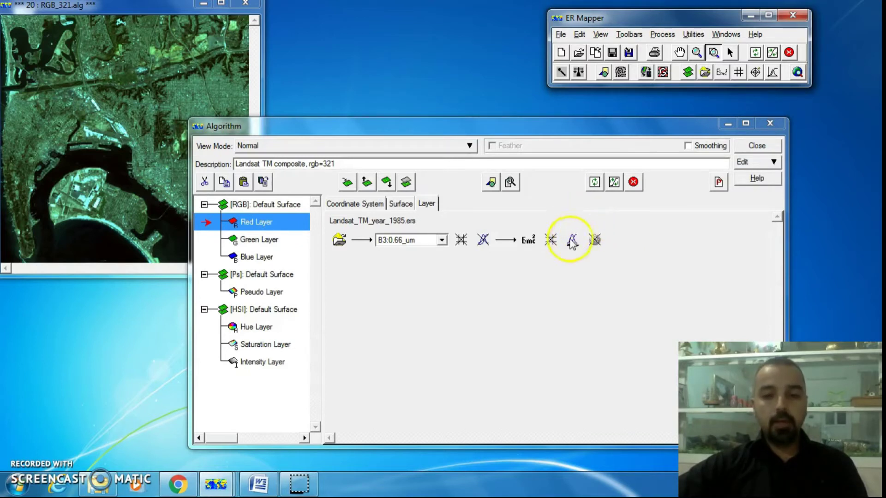
left_click(770, 73)
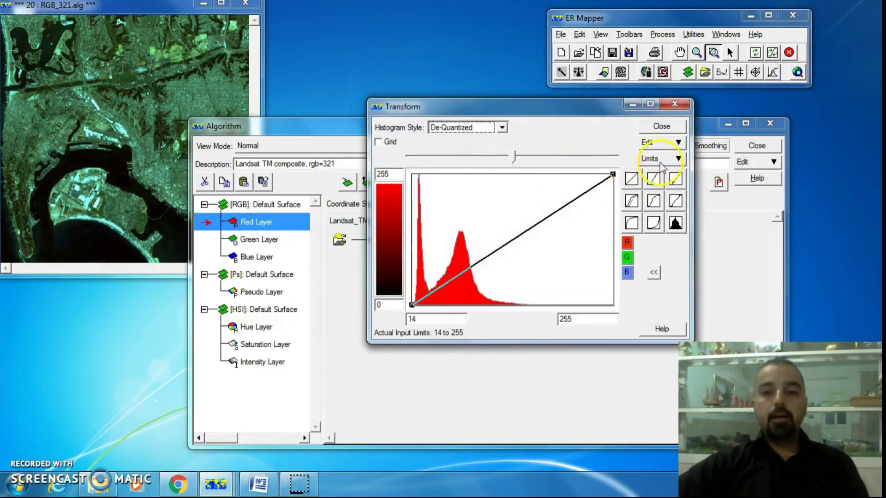
left_click(669, 160)
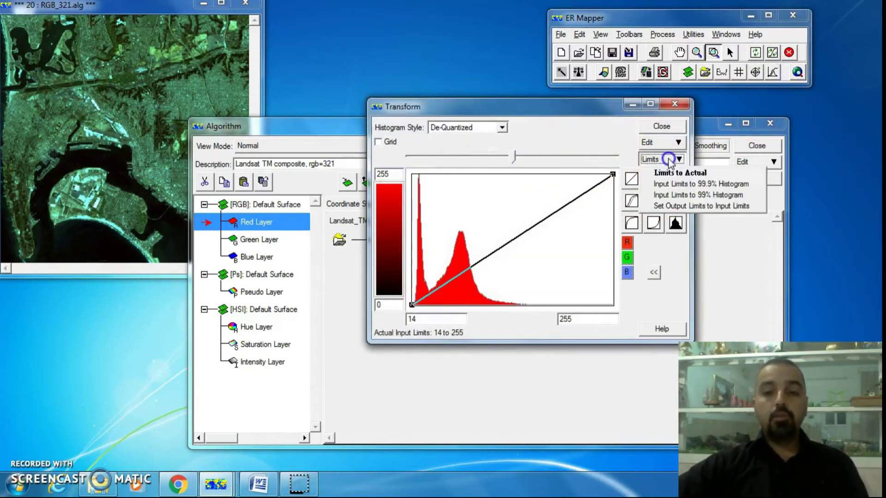
left_click(669, 160)
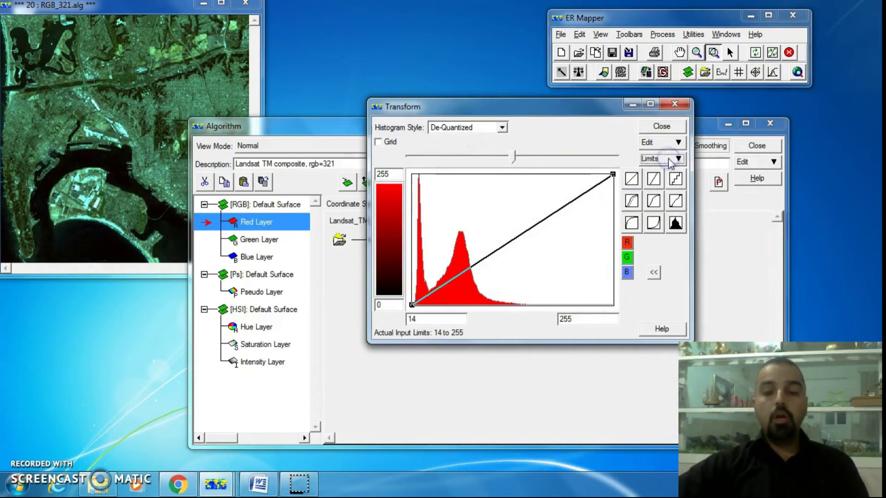
left_click(654, 180)
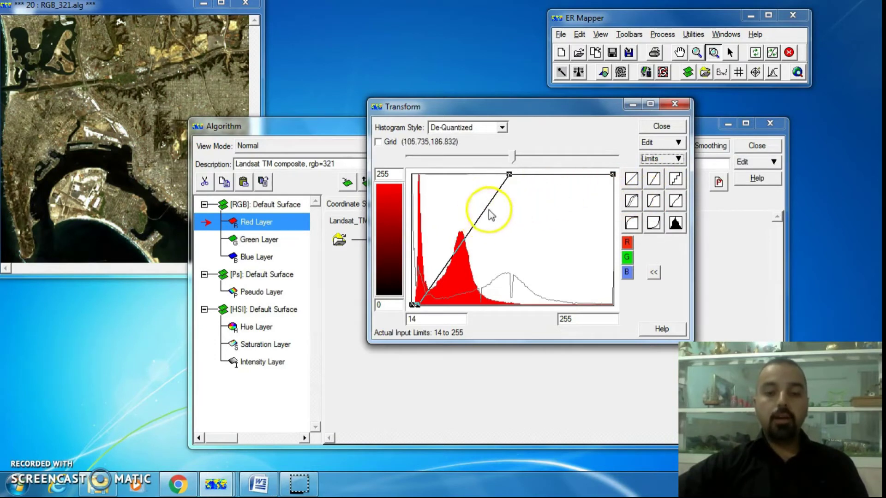
- Bend the red transform curve through a point near 104,186, then close the editor
mouse_move(489, 213)
left_mouse_down()
mouse_move(488, 182)
mouse_move(498, 207)
mouse_move(491, 217)
left_mouse_up()
left_click_drag(482, 215, 486, 211)
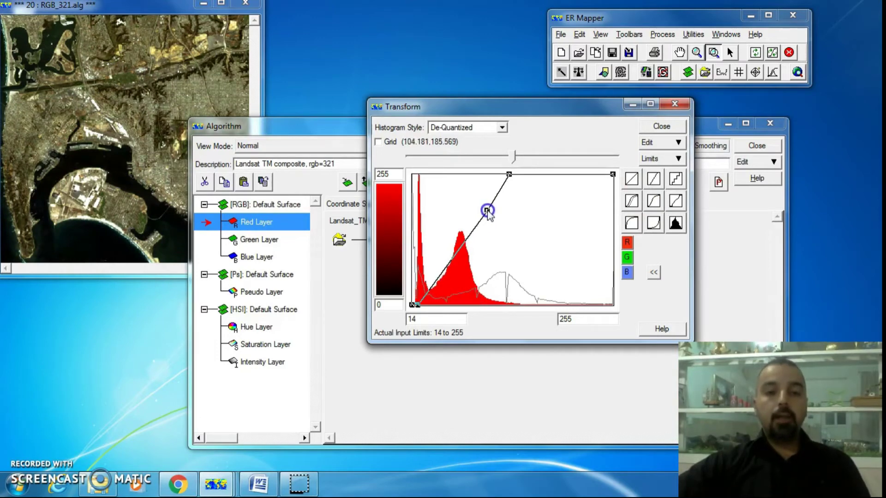
left_click(663, 128)
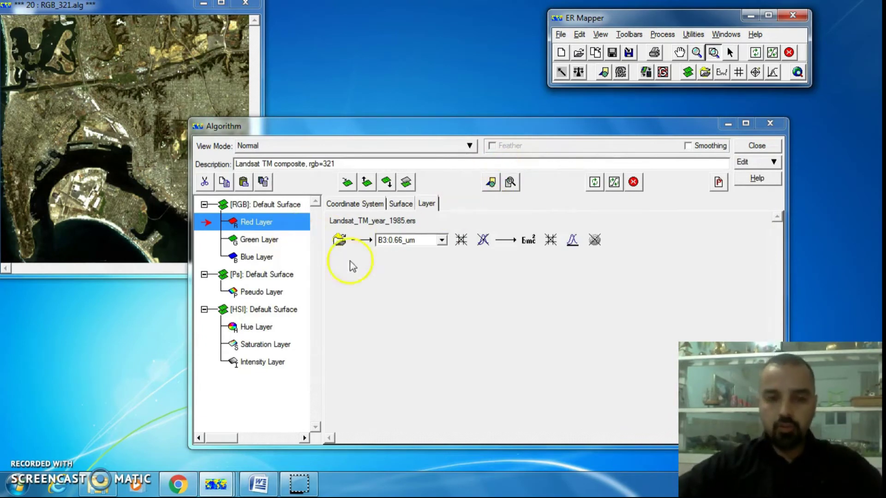
- Browse the Red layer's Edit options without changes, then move the Algorithm window up and right
right_click(292, 223)
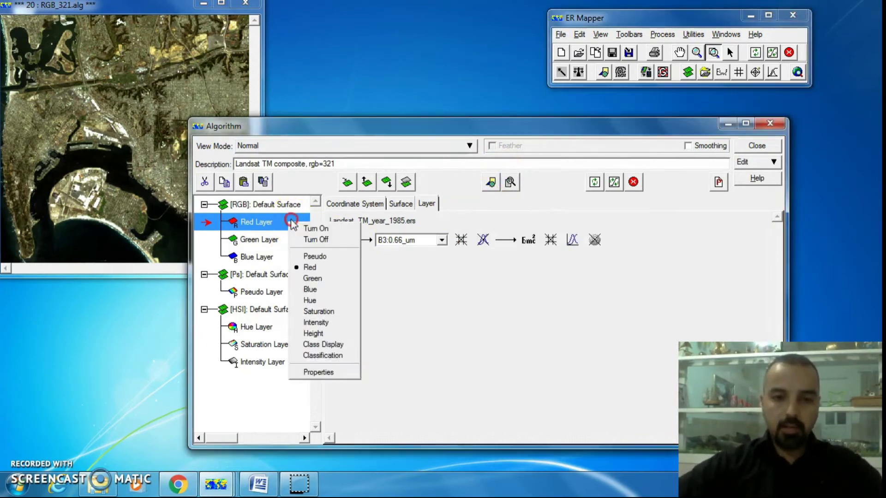
left_click(774, 162)
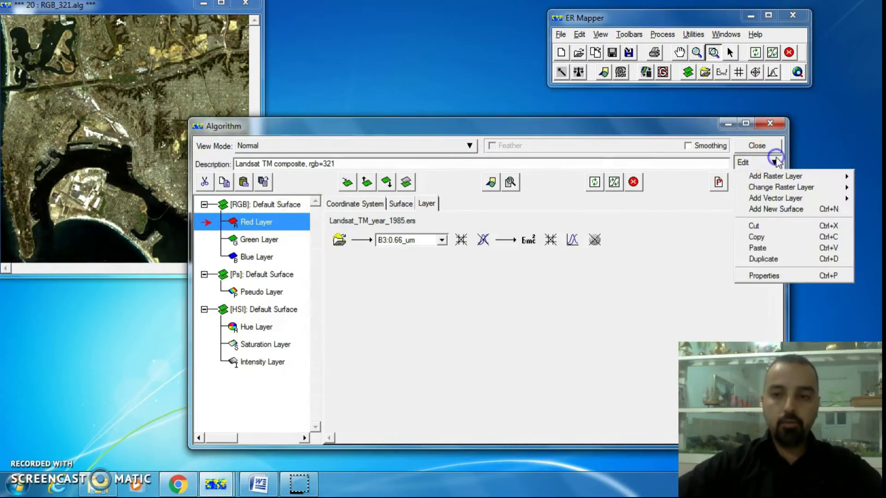
left_click(763, 188)
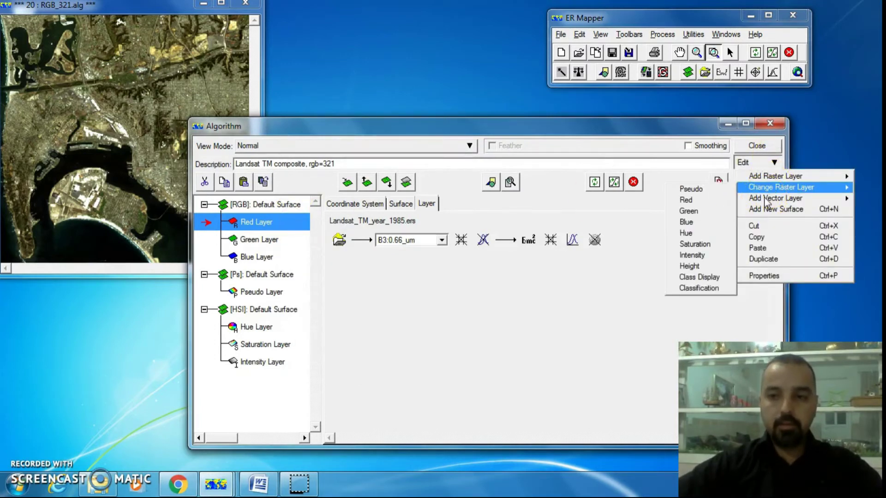
left_click(357, 125)
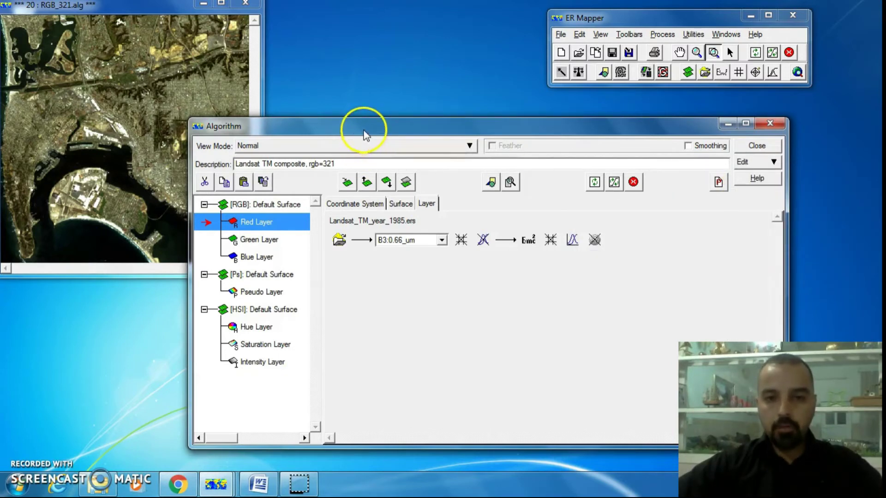
left_click_drag(363, 128, 406, 85)
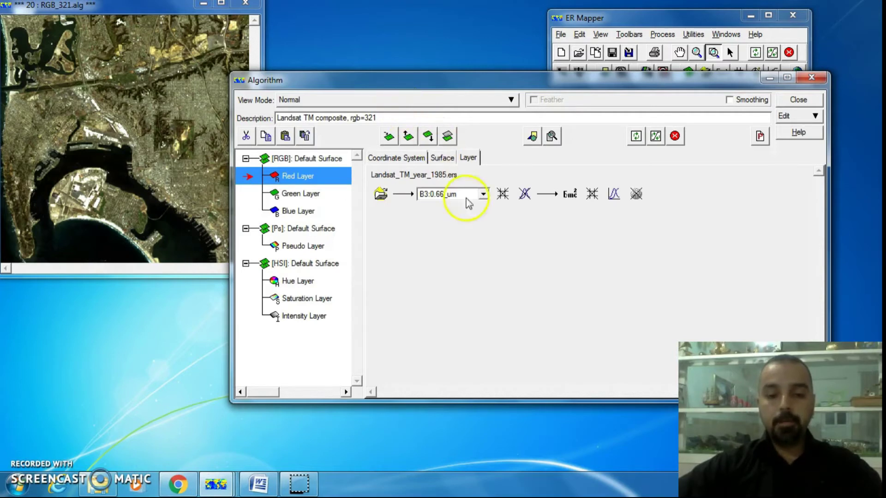
- Compare the Green layer's B2:0.56_um band with the Red layer's band, then show Add Raster Layer options
left_click(305, 195)
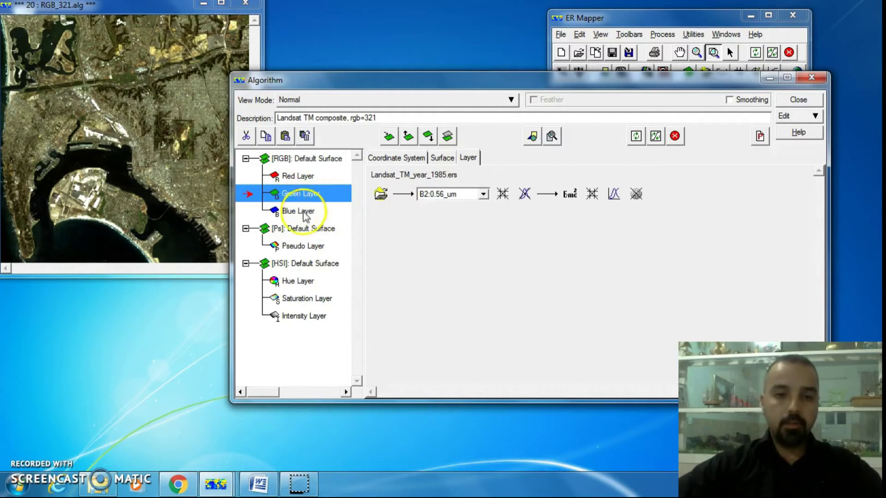
left_click(298, 213)
left_click(294, 196)
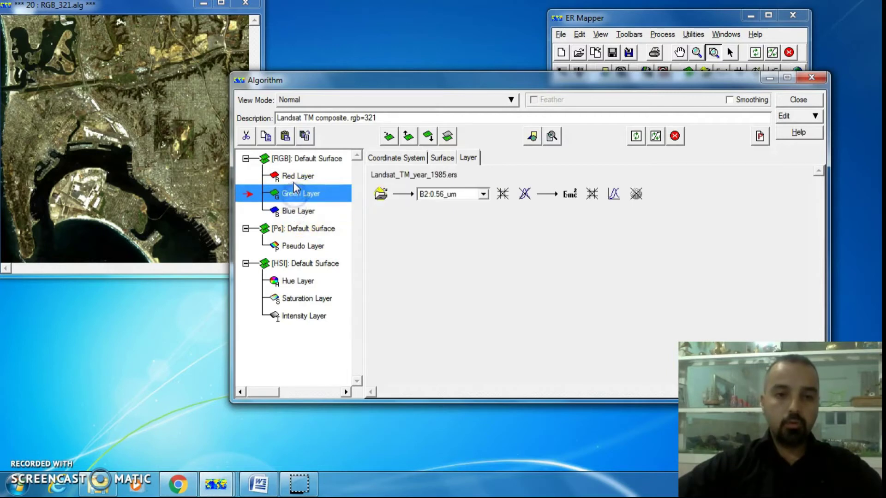
left_click(295, 179)
left_click(289, 198)
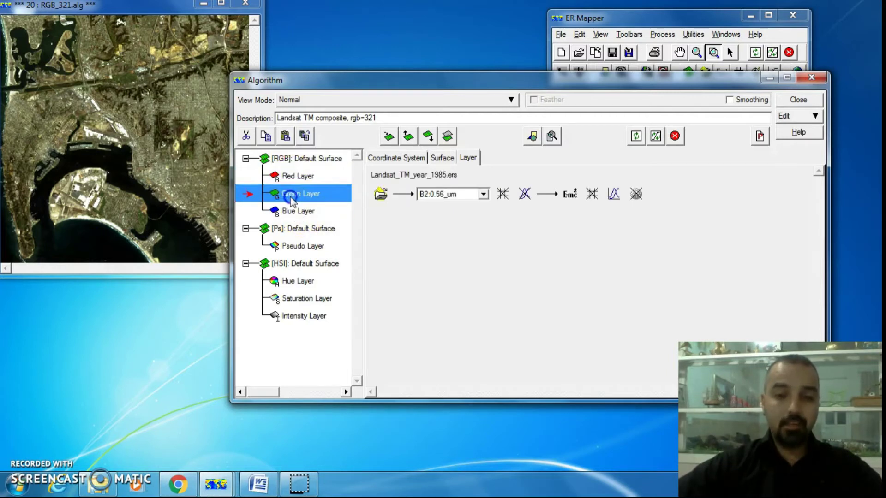
left_click(295, 179)
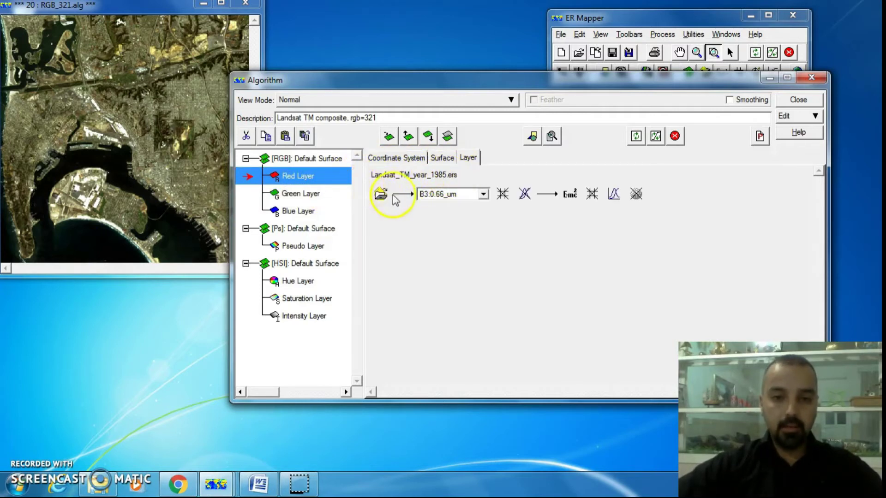
left_click(789, 116)
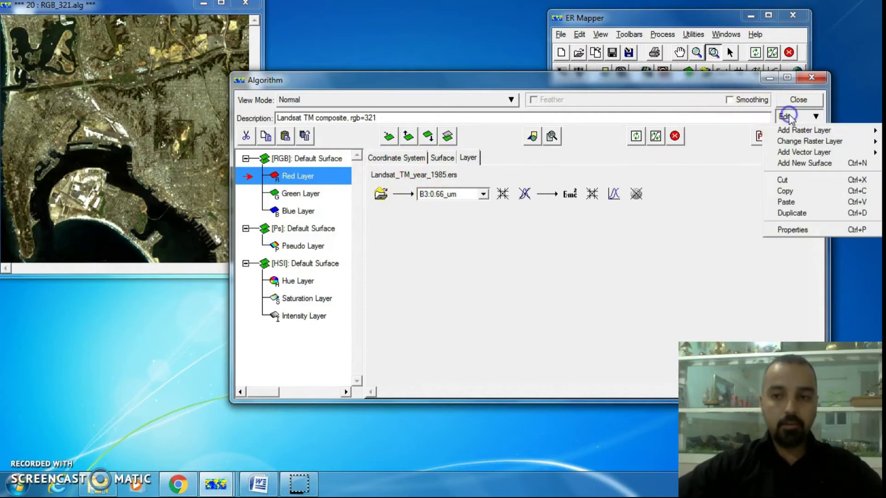
mouse_move(792, 127)
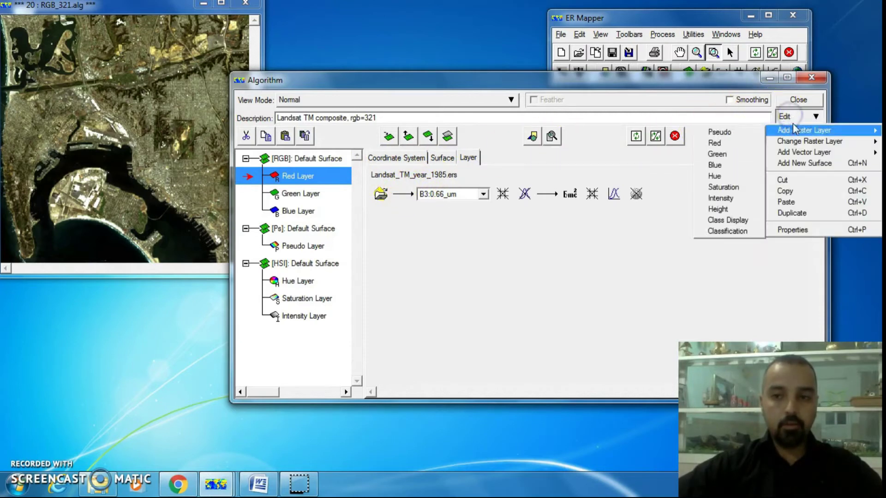
left_click(742, 148)
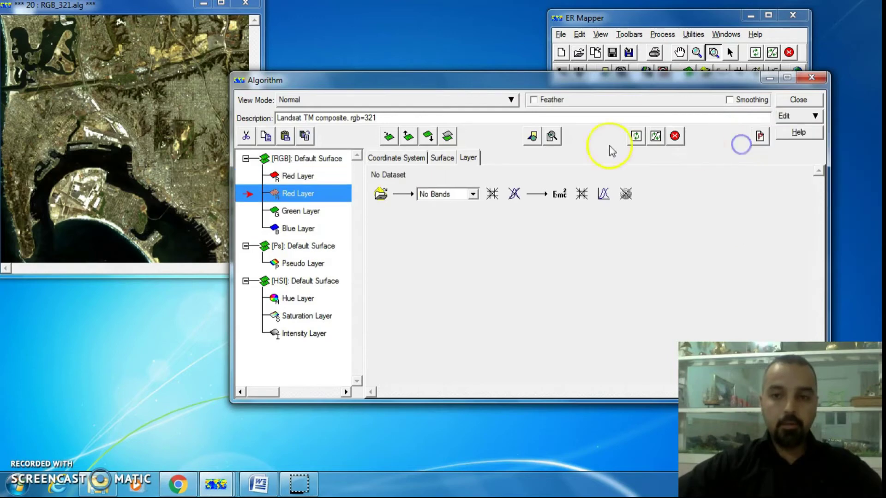
left_click(381, 194)
left_click(469, 114)
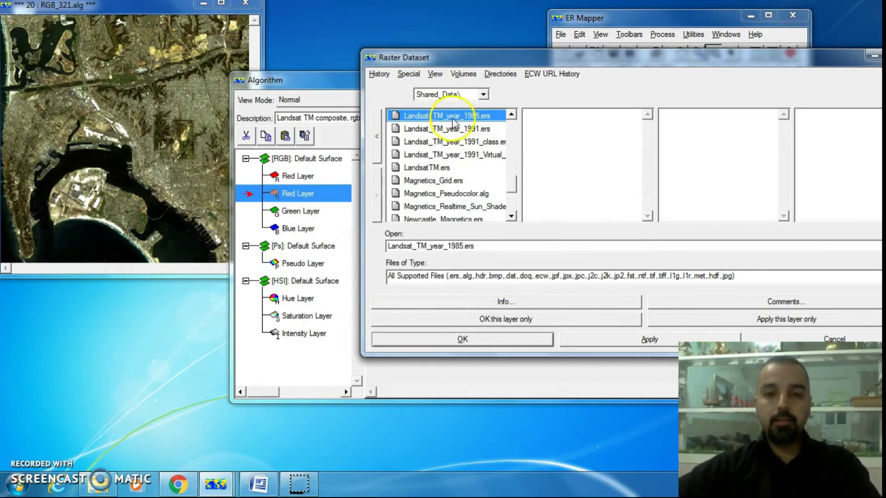
left_click(530, 109)
left_click_drag(707, 59, 583, 80)
left_click(801, 71)
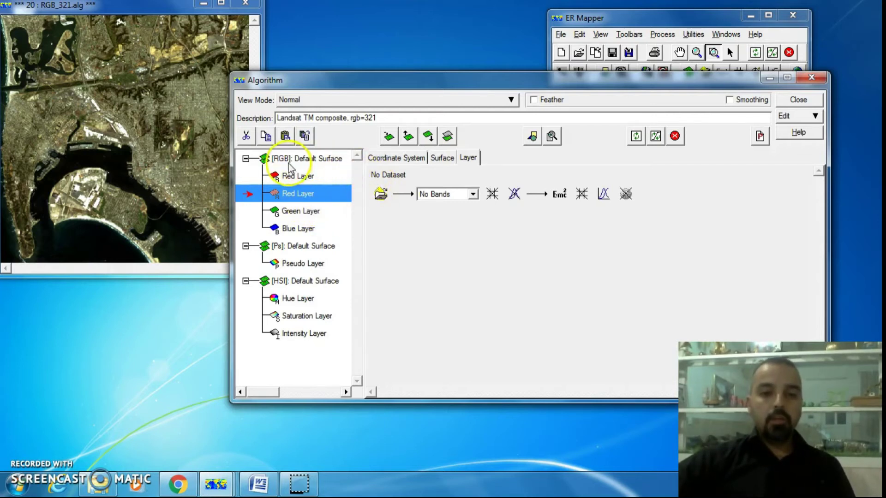
left_click(246, 135)
left_click(284, 178)
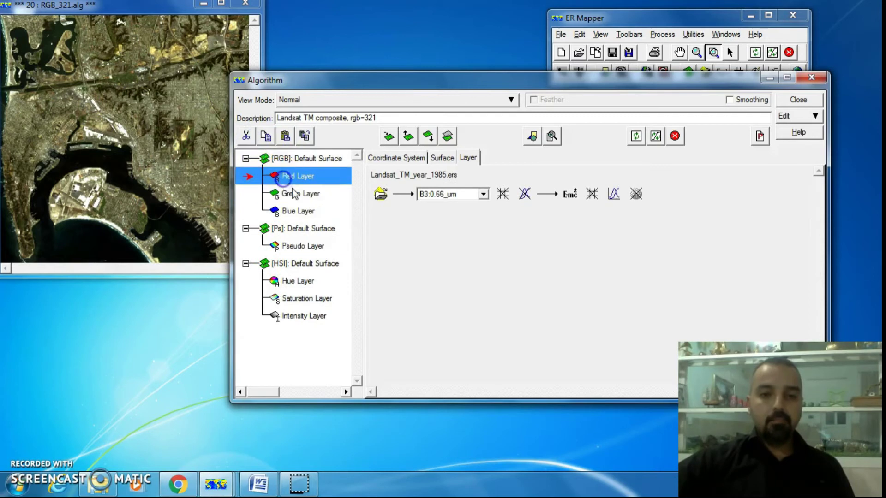
left_click(295, 196)
left_click(298, 212)
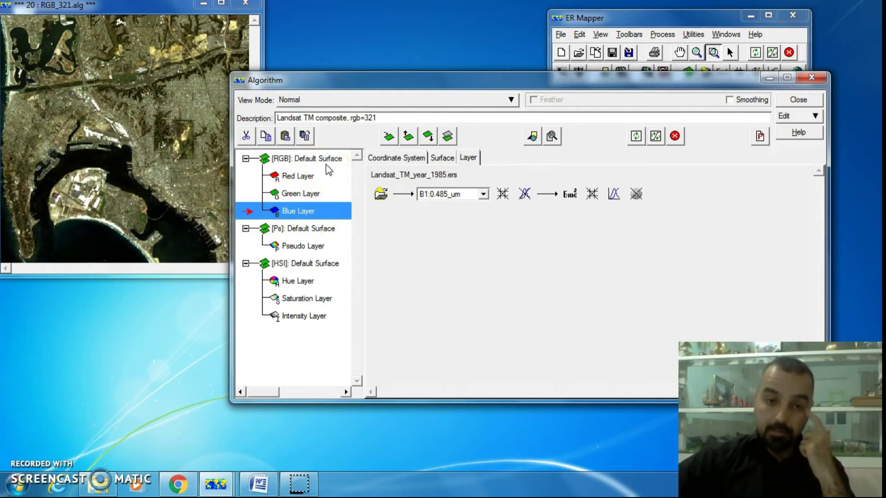
right_click(314, 215)
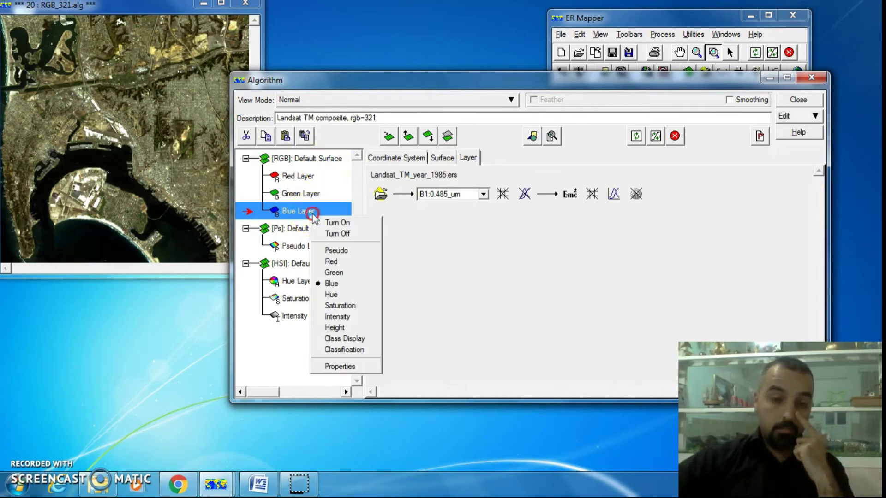
left_click(353, 251)
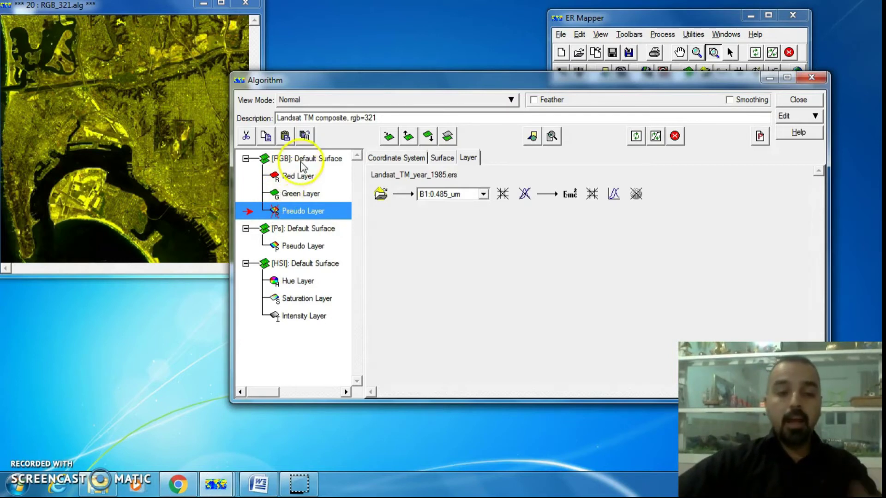
right_click(305, 212)
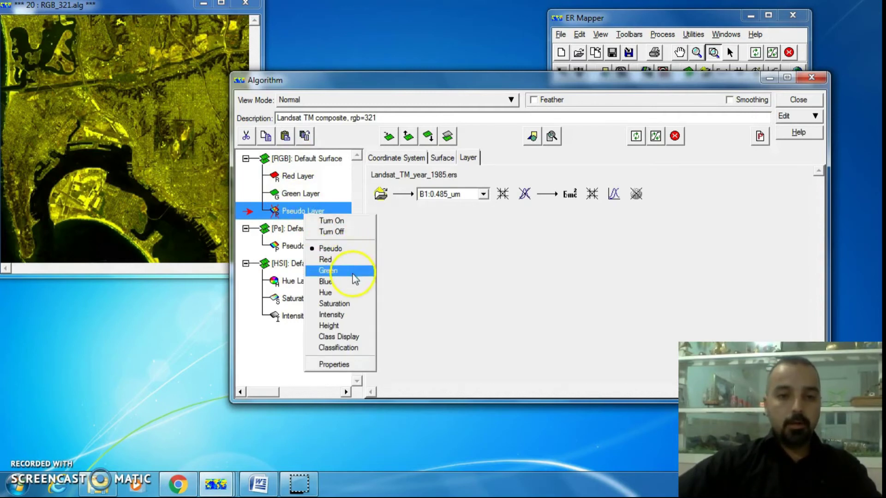
left_click(354, 288)
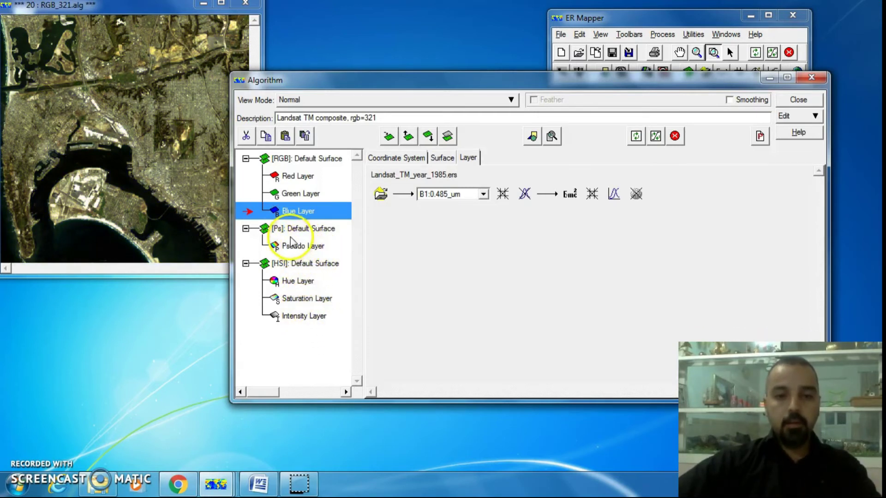
- Change the Ps surface's pseudo layer into a Red layer
right_click(306, 248)
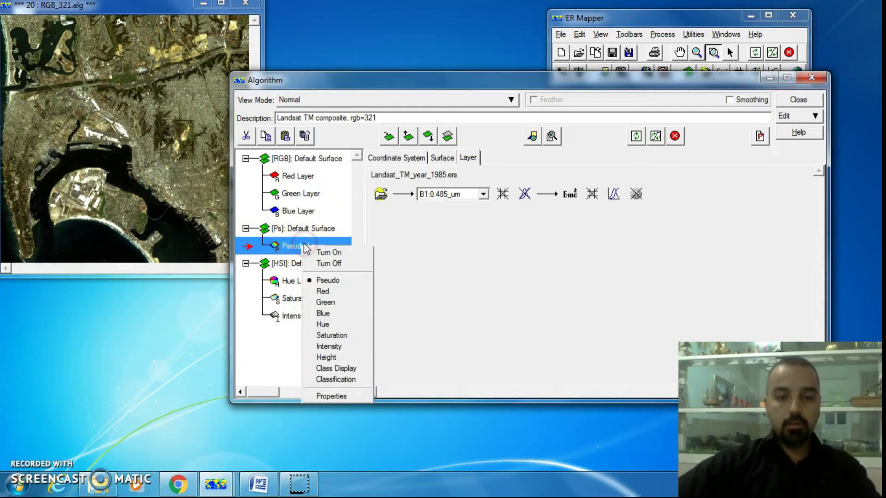
left_click(339, 280)
left_click(346, 291)
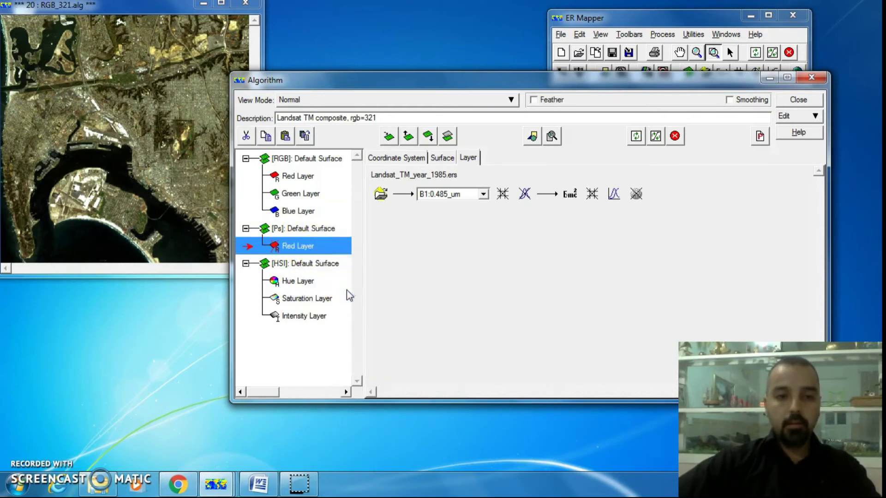
- Switch off the RGB and HSI surfaces
left_click(302, 159)
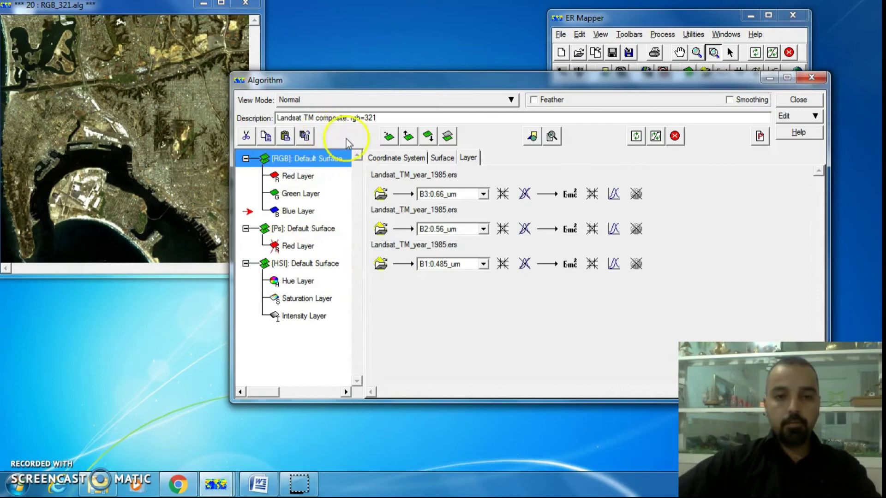
left_click(449, 136)
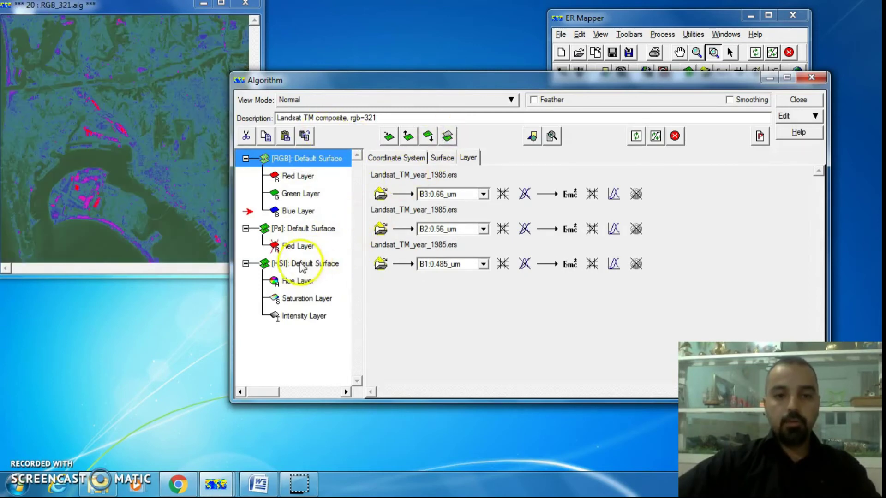
left_click(296, 263)
left_click(442, 138)
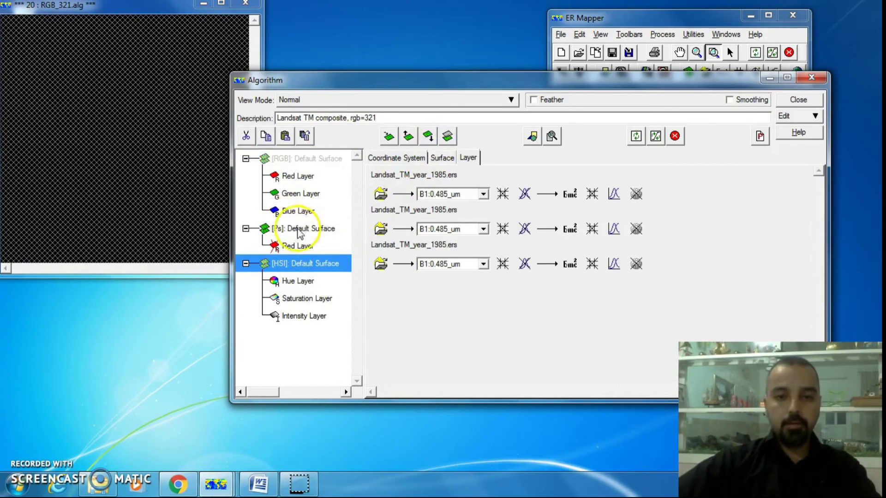
- Turn the Ps surface's Red layer back into a pseudo layer
left_click(310, 247)
right_click(310, 246)
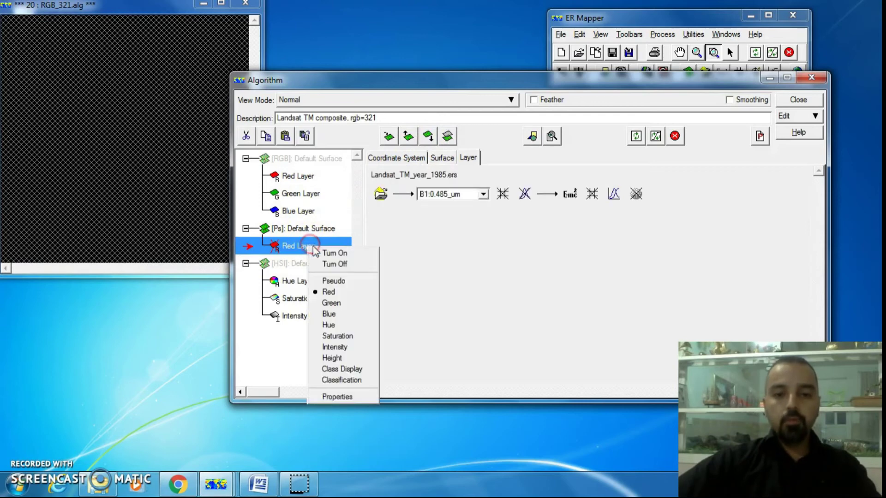
left_click(344, 279)
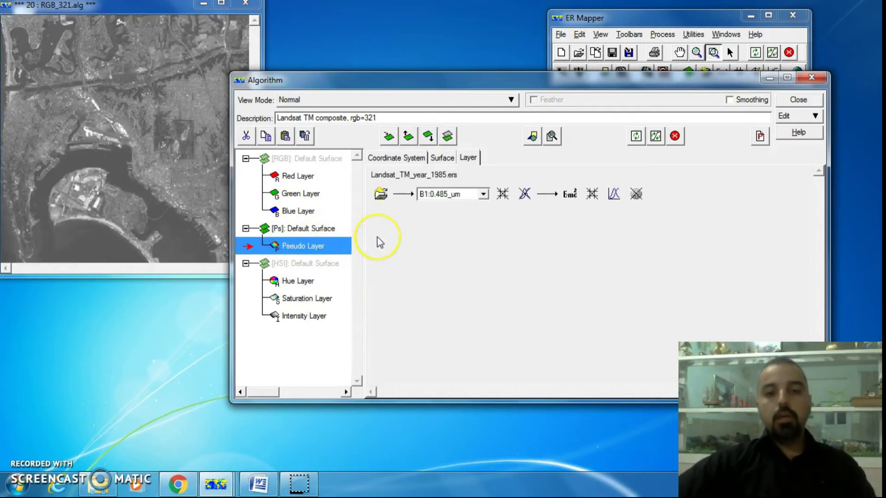
- Change the HSI Hue layer to Red and back to Hue, then select the RGB surface
left_click(280, 266)
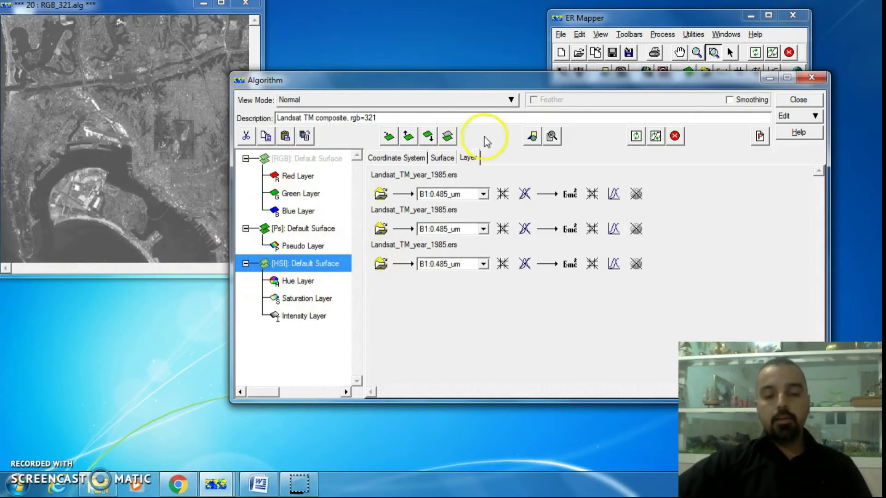
right_click(297, 283)
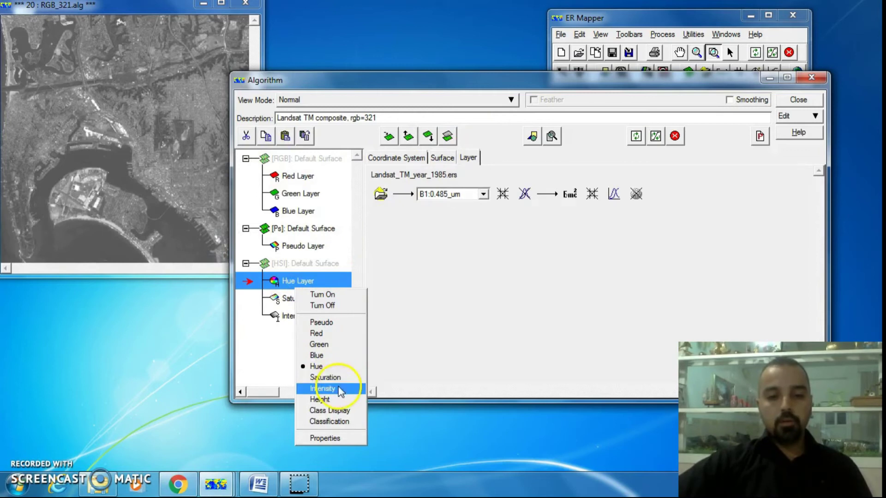
left_click(338, 334)
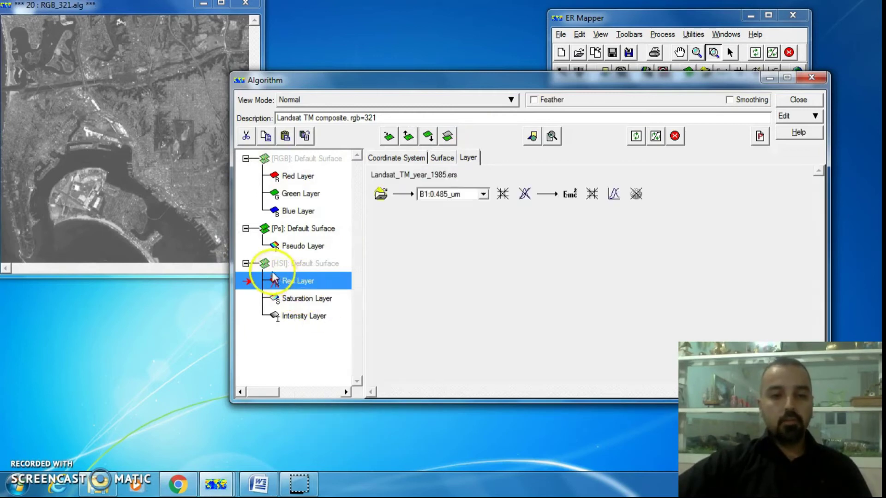
right_click(287, 283)
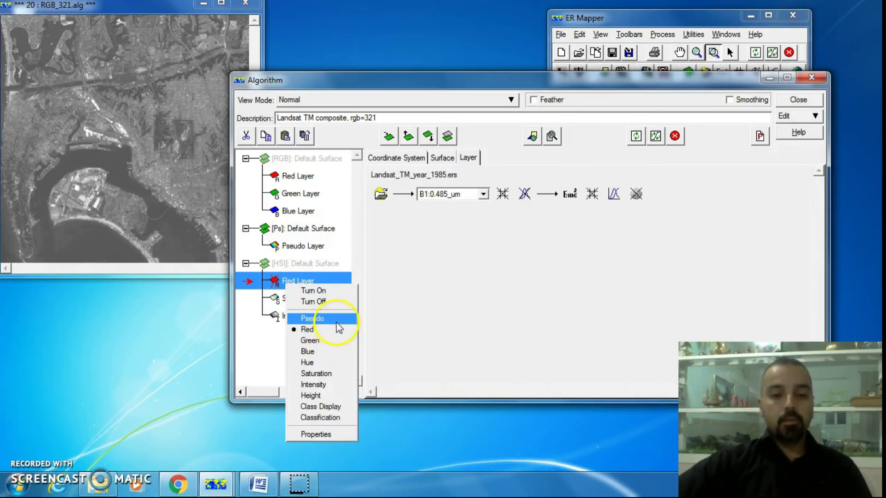
left_click(334, 362)
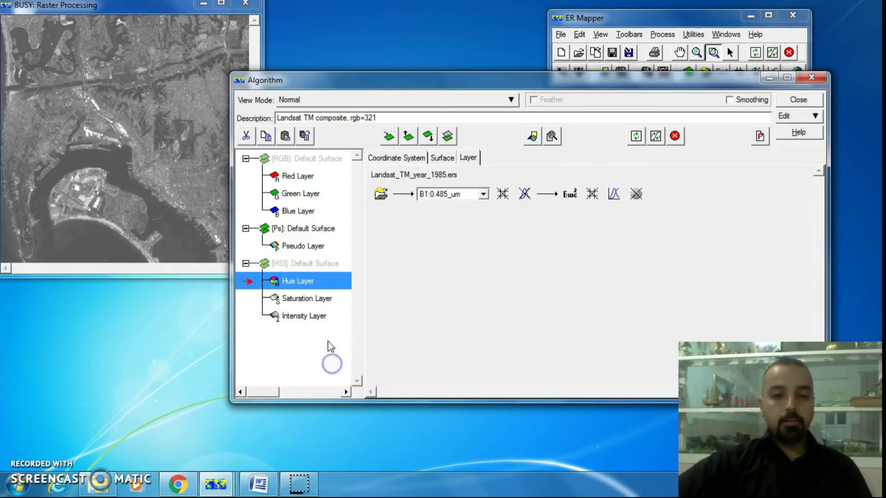
left_click(319, 159)
left_click(318, 173)
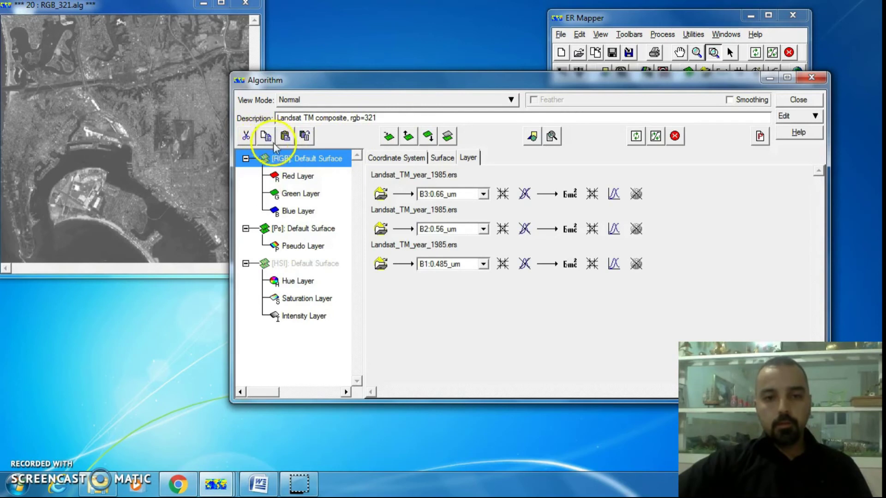
- Turn the RGB surface on as a colour composite and toggle the HSI Intensity layer
left_click(447, 136)
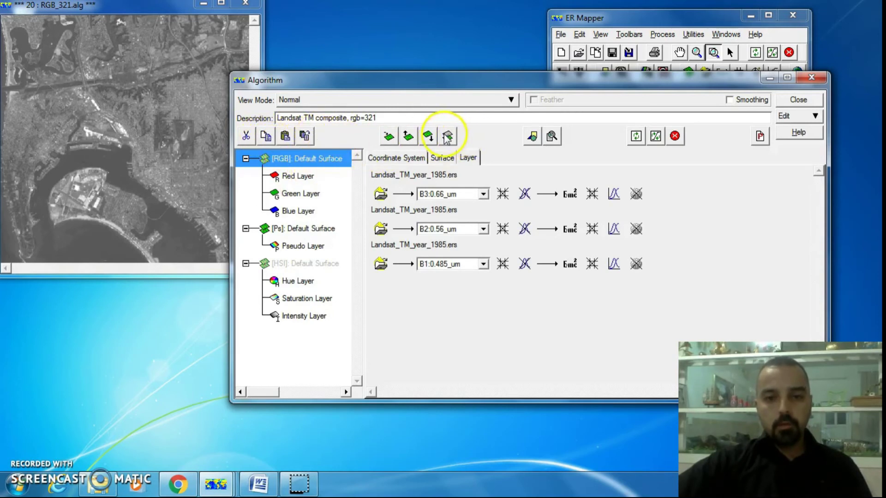
left_click(295, 263)
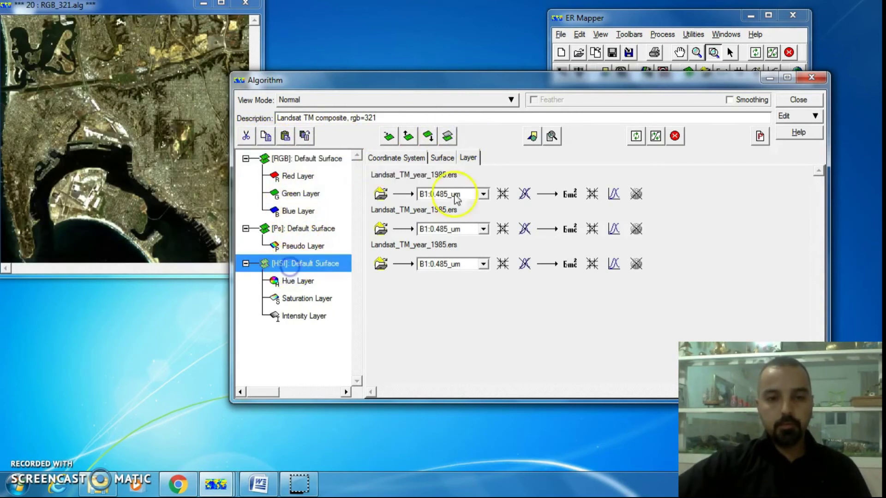
left_click(450, 136)
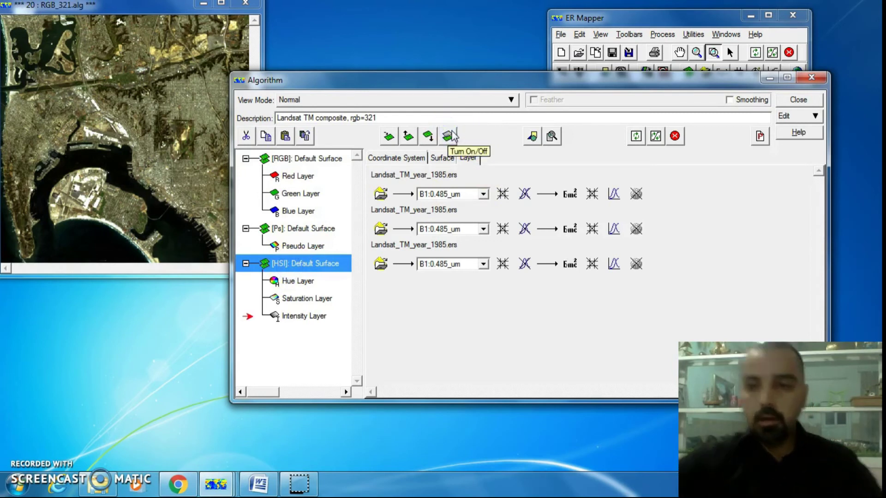
left_click(450, 136)
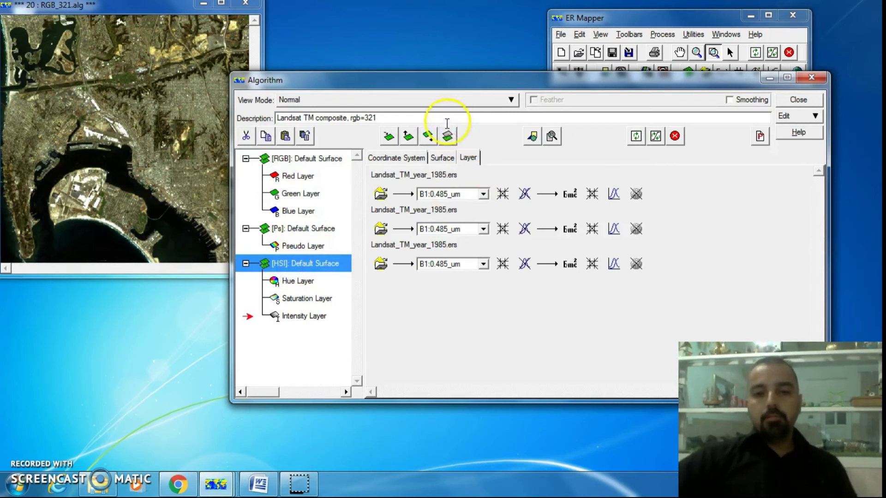
left_click(358, 204)
- Review the Red, Green and Blue layers' bands, then open the Blue layer's Raster Dataset chooser
left_click(315, 161)
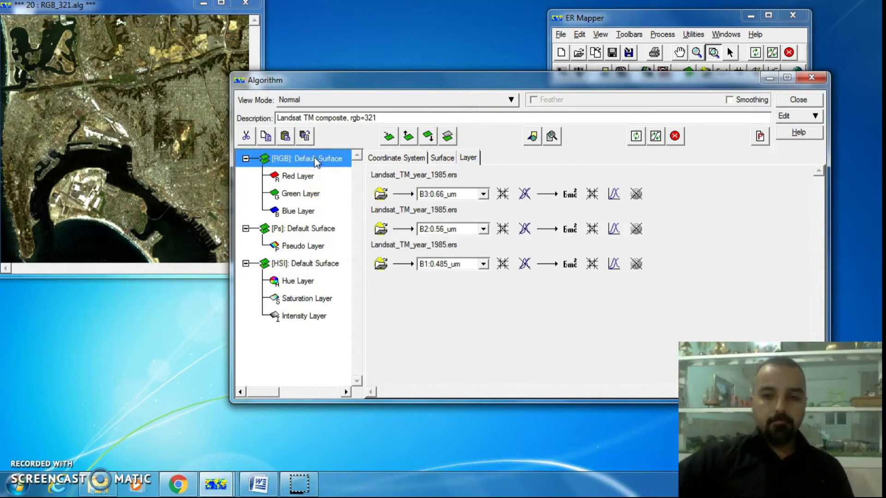
left_click(318, 174)
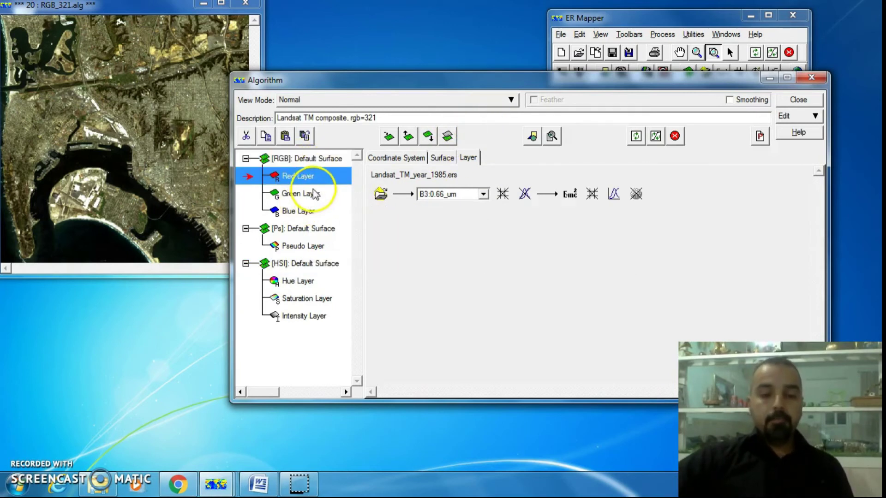
left_click(311, 193)
left_click(313, 211)
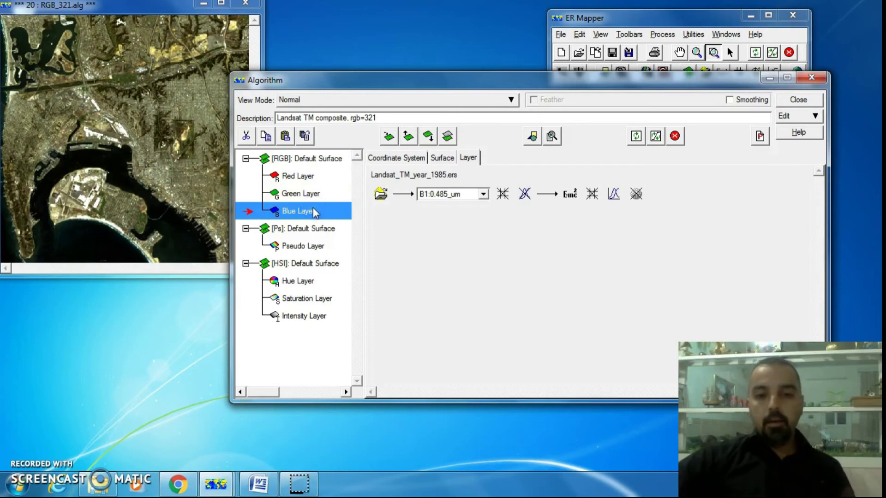
left_click(315, 198)
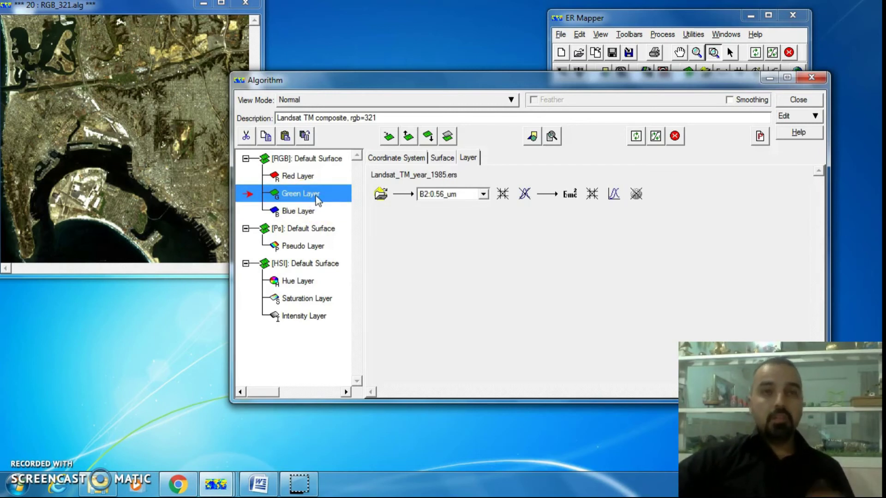
left_click(317, 201)
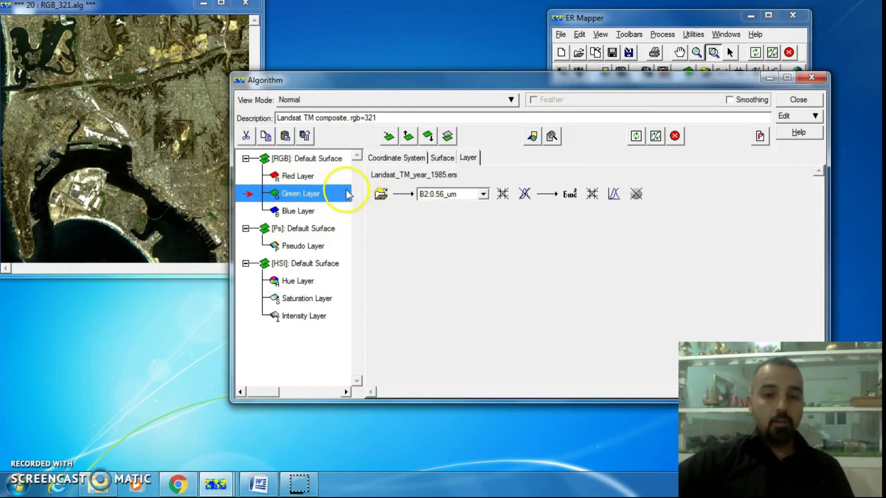
left_click(316, 176)
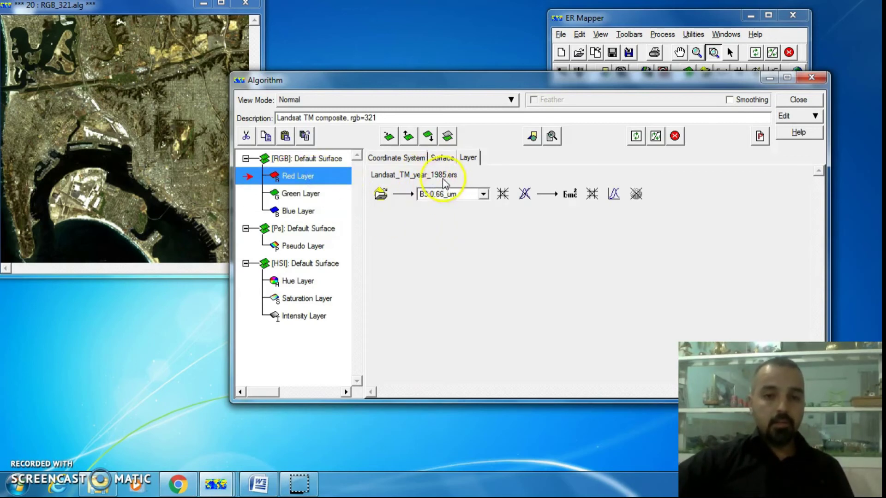
left_click(311, 194)
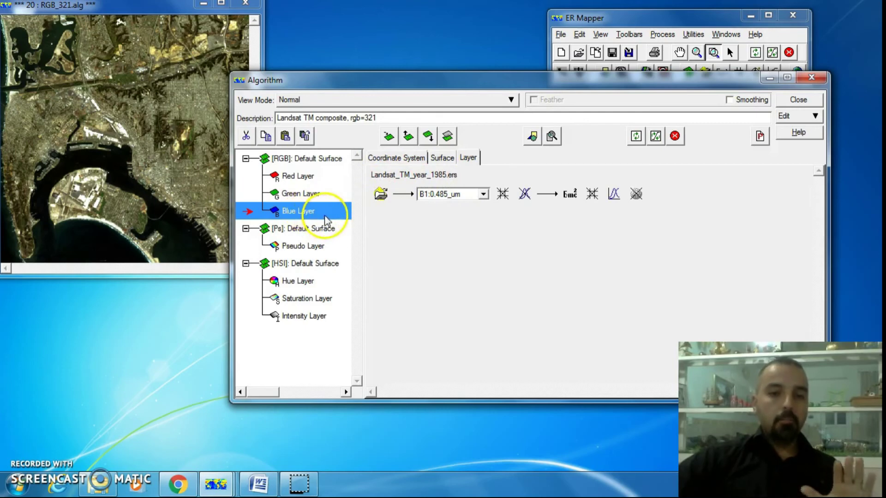
left_click(380, 193)
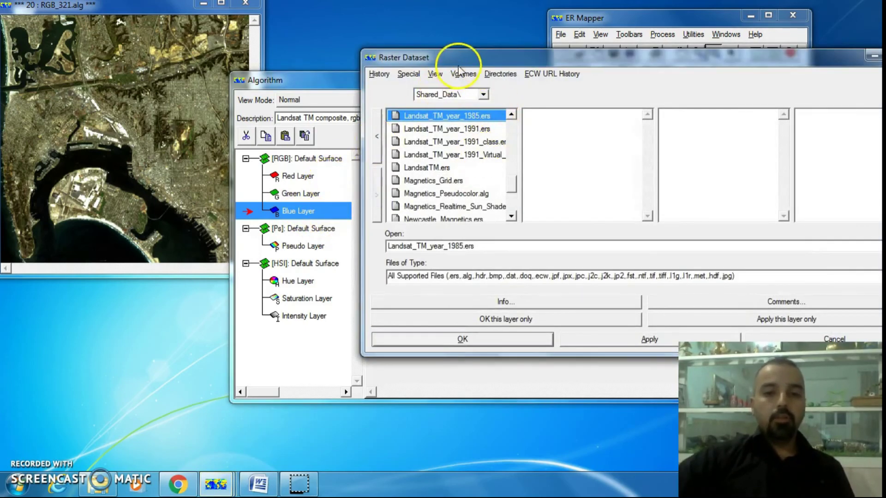
- Assign Landsat_TM_year_1991.ers to the Blue layer only, keeping red and green on 1985
left_click(424, 129)
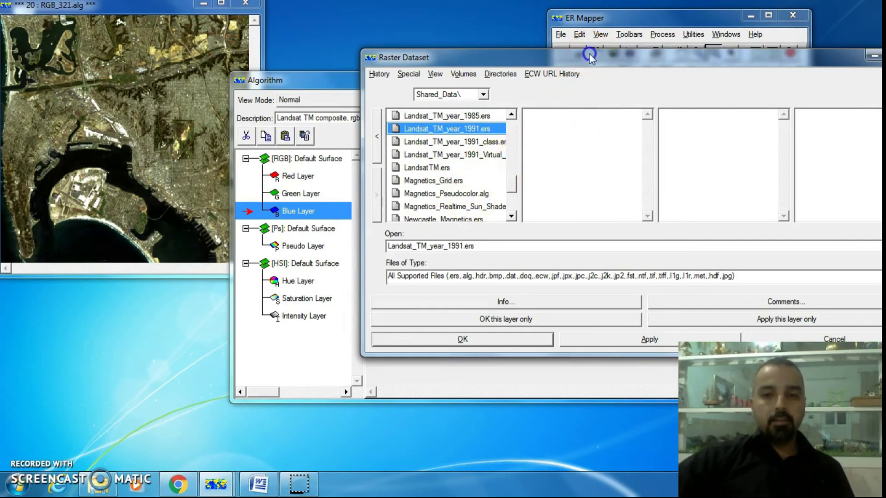
left_click_drag(590, 55, 498, 26)
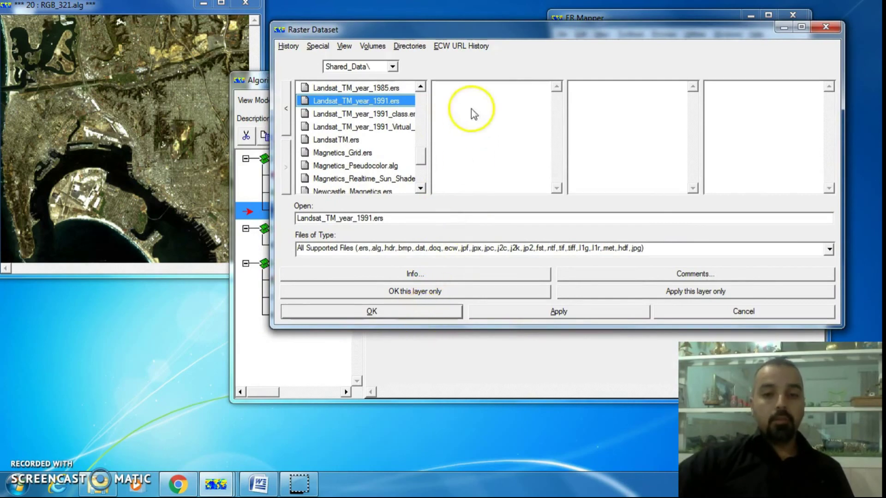
left_click_drag(480, 23, 585, 26)
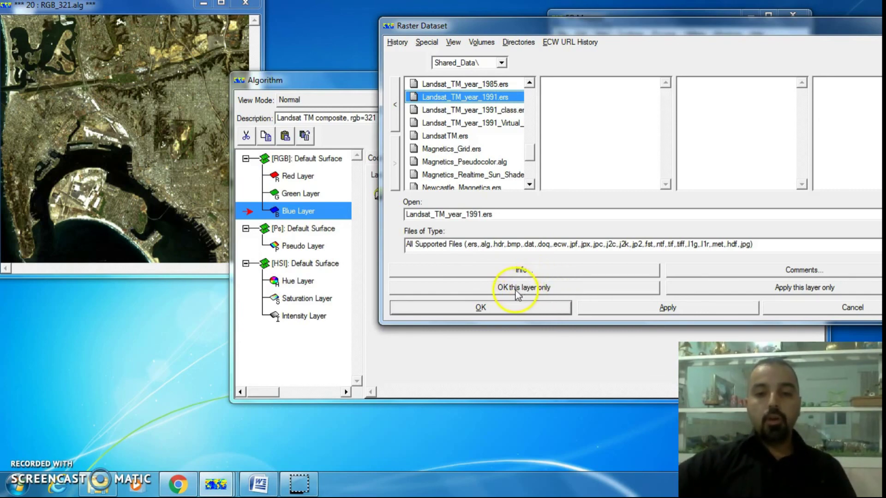
left_click(564, 289)
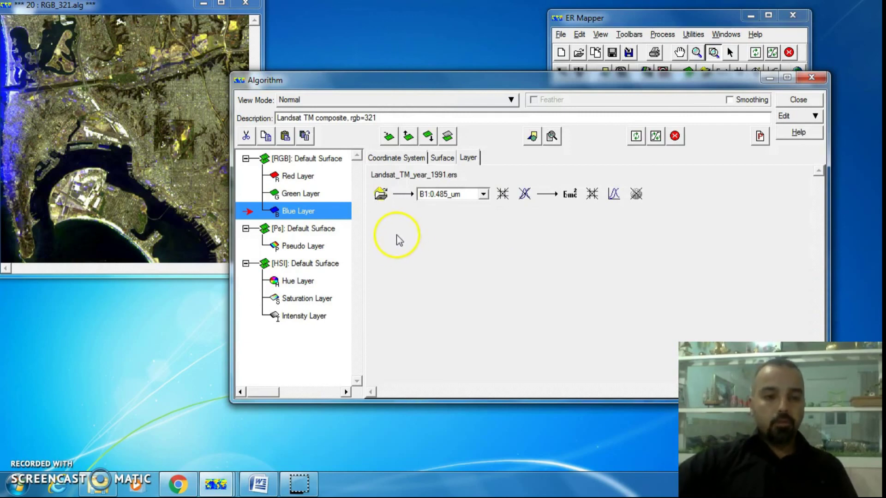
left_click(312, 179)
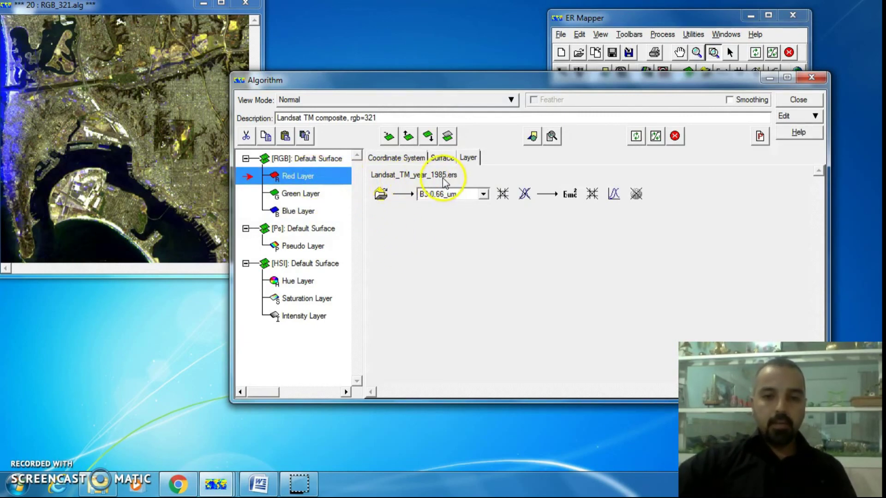
left_click(307, 194)
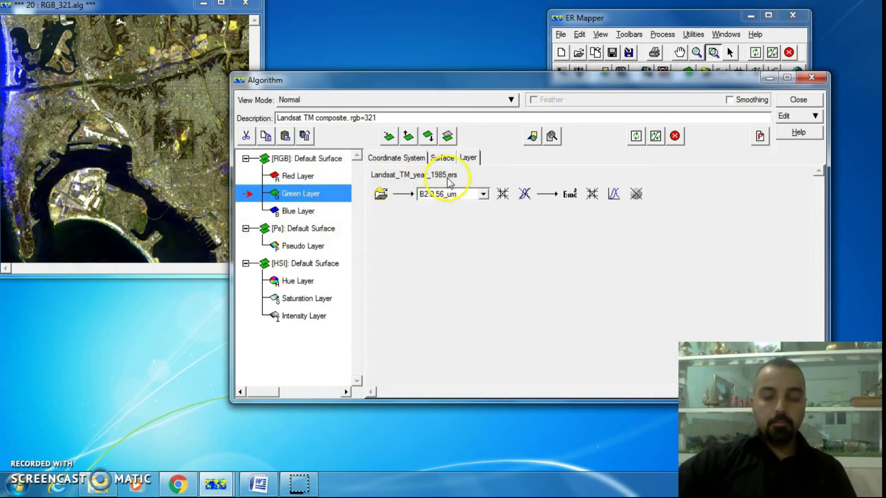
left_click(311, 210)
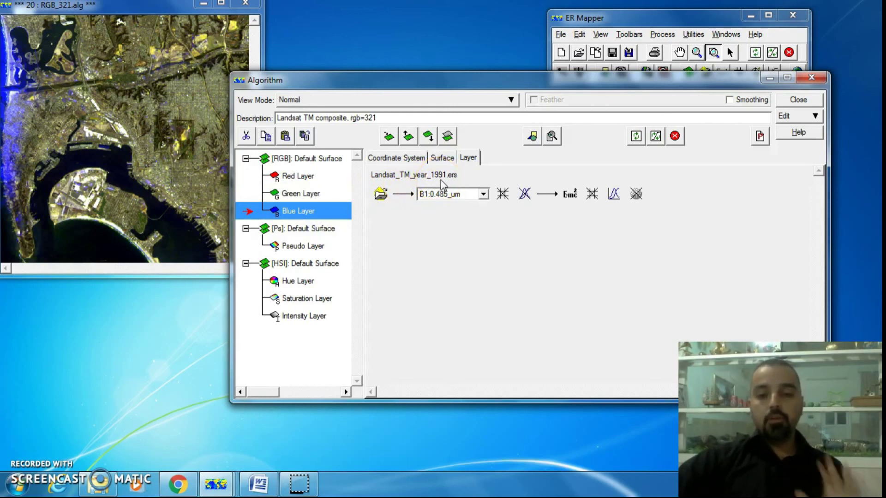
left_click(310, 192)
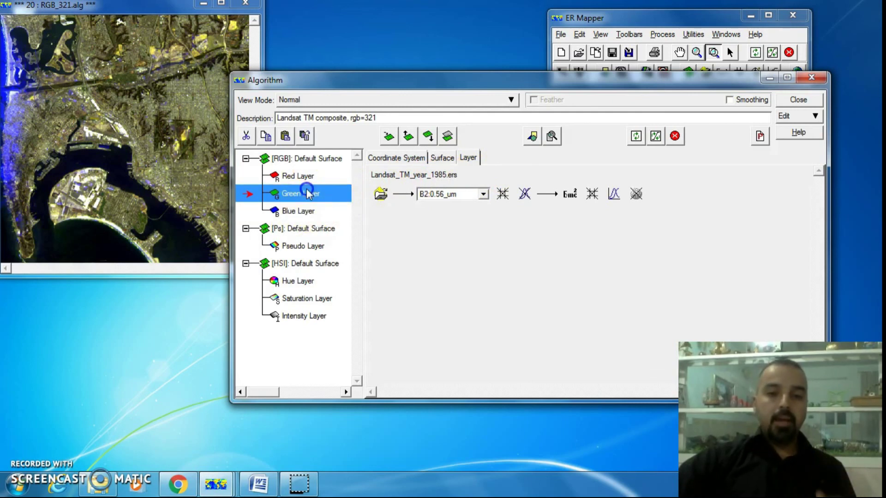
left_click(310, 177)
left_click(311, 159)
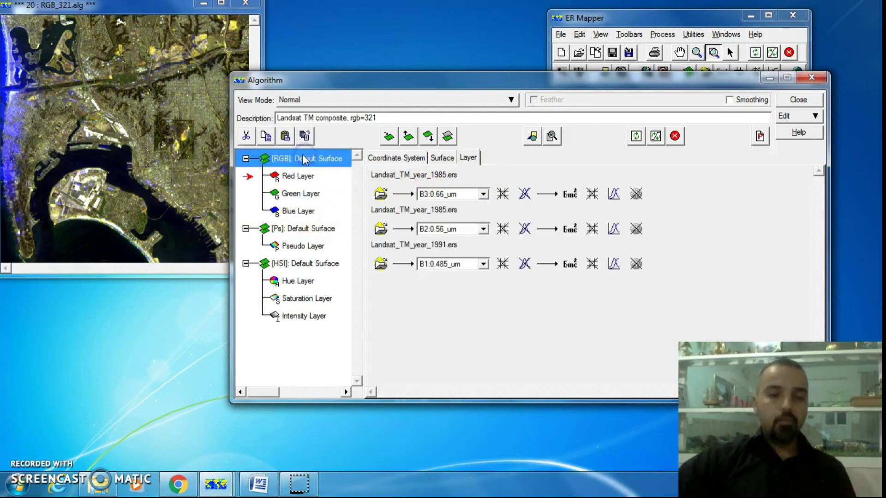
left_click(293, 181)
left_click(293, 193)
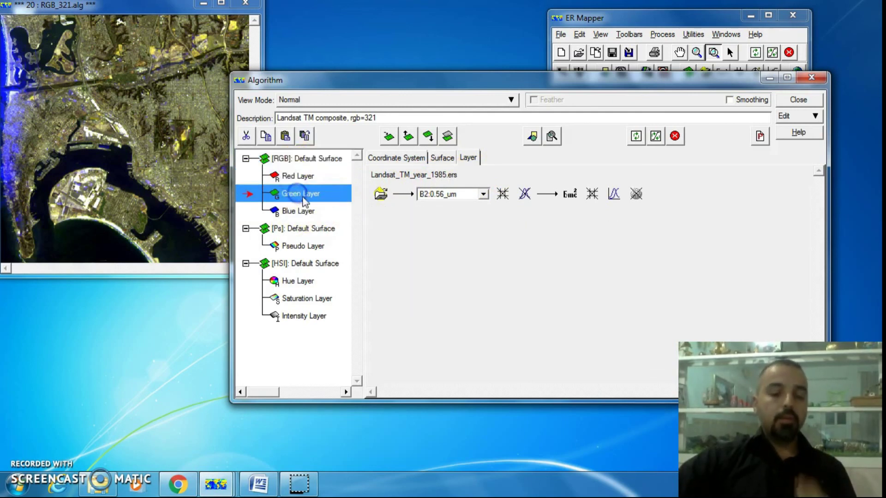
left_click(304, 211)
left_click(307, 177)
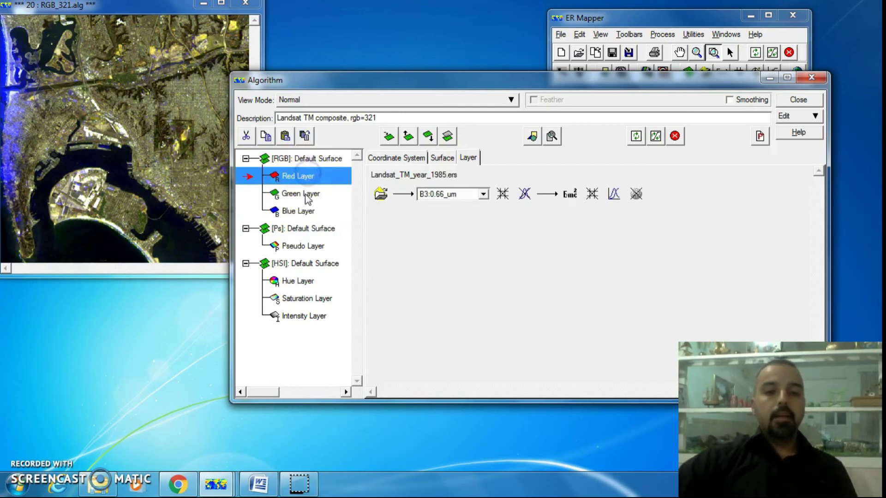
left_click(304, 212)
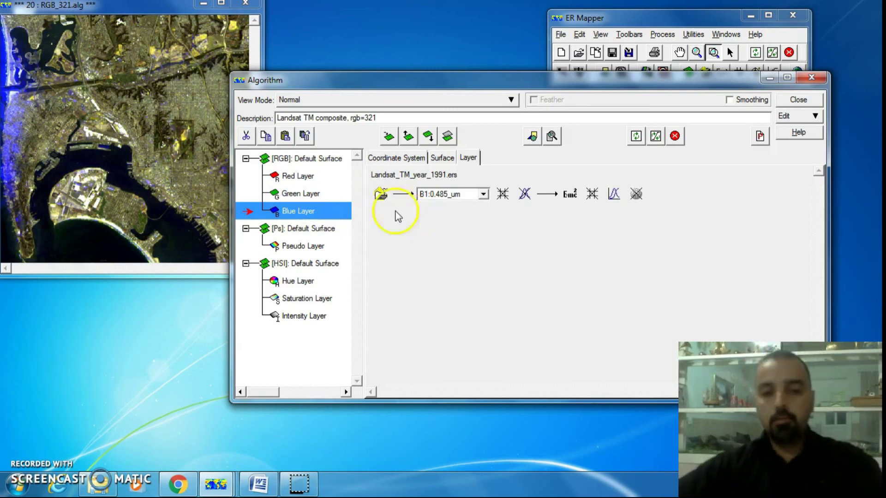
left_click(291, 194)
left_click(291, 176)
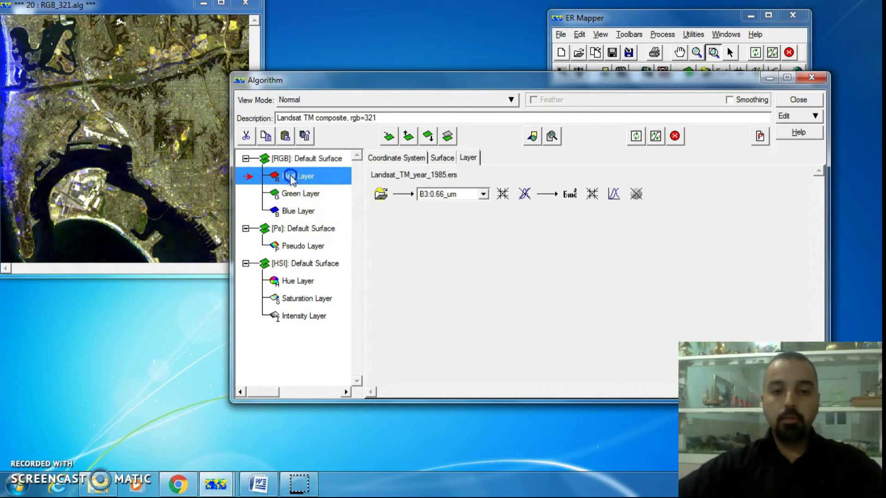
left_click(311, 194)
left_click(313, 177)
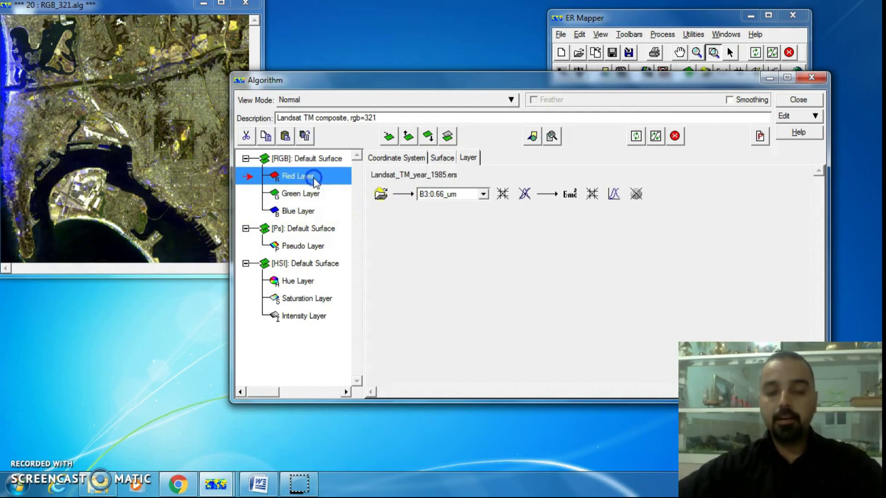